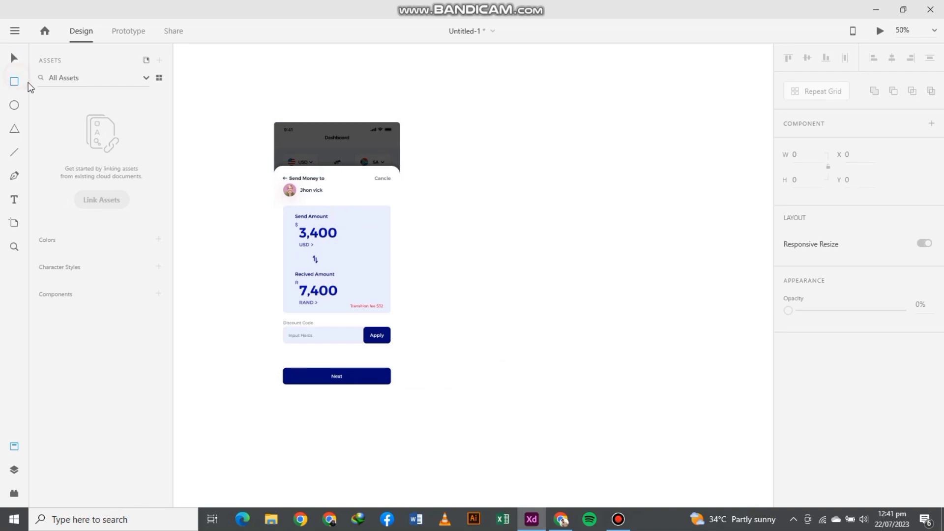
# - Draw a rectangle beside the reference screen and set its size to 428 wide by 926 high
pyautogui.moveTo(507, 122); pyautogui.dragTo(563, 185)
pyautogui.click(808, 159)
pyautogui.write('428')
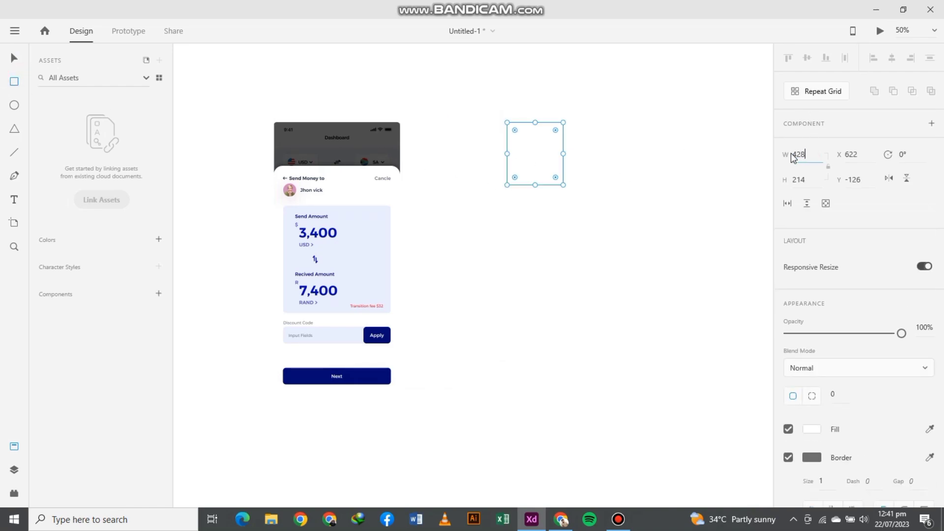
pyautogui.click(811, 177)
pyautogui.write('926')
pyautogui.press('Return')
# - Delete the stray tiny shape between the reference screen and the new rectangle
pyautogui.moveTo(436, 141); pyautogui.dragTo(439, 142)
pyautogui.click(23, 57)
pyautogui.click(357, 216)
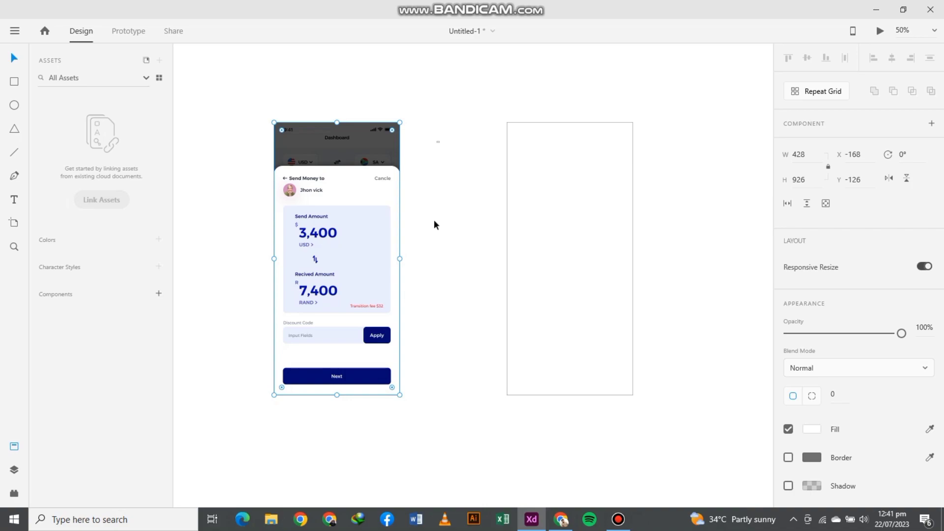
pyautogui.click(432, 219)
pyautogui.moveTo(463, 121); pyautogui.dragTo(435, 153)
pyautogui.press('Delete')
# - Round the blank rectangle's corners to a radius of 16 and shift it slightly up and left
pyautogui.moveTo(572, 186); pyautogui.dragTo(570, 187)
pyautogui.click(470, 178)
pyautogui.click(529, 151)
pyautogui.moveTo(515, 130); pyautogui.dragTo(500, 124)
pyautogui.click(470, 170)
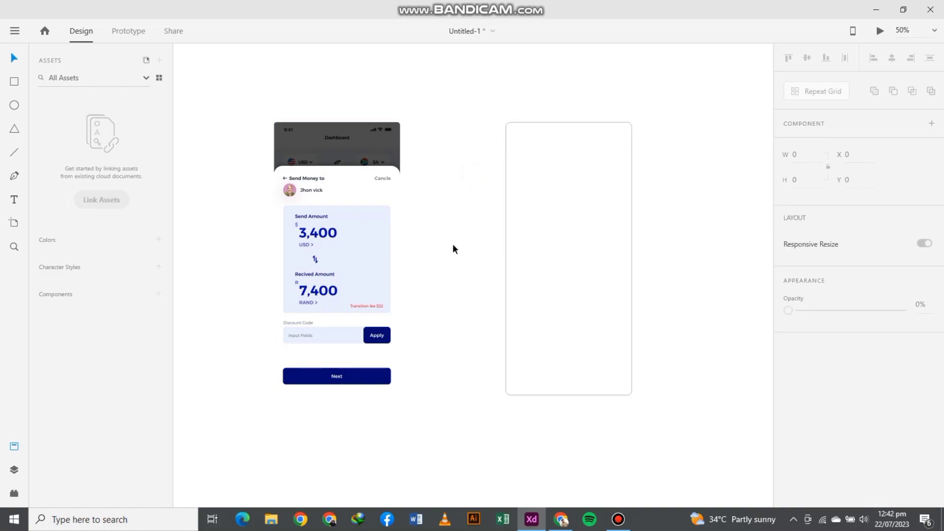
pyautogui.moveTo(510, 215); pyautogui.dragTo(506, 211)
pyautogui.click(462, 294)
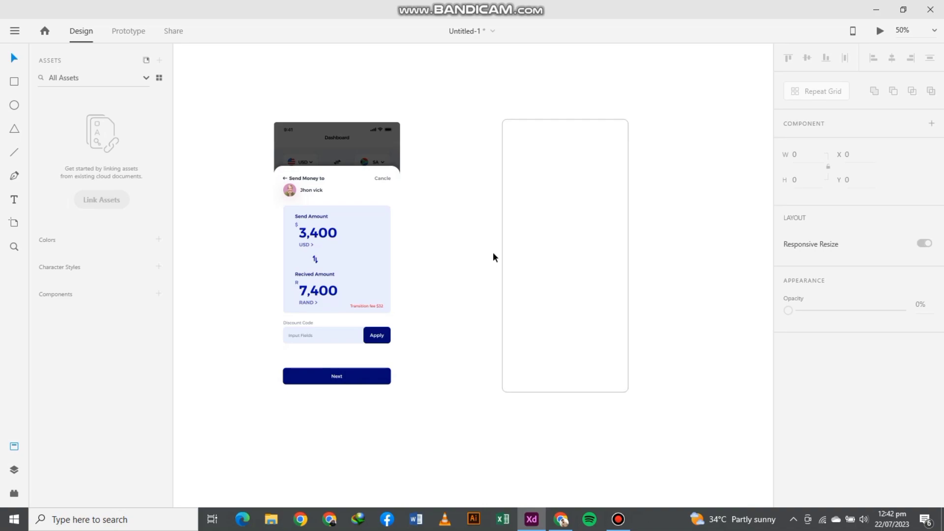
# - Open the Order Creation 1 file, copy its whole screen and paste it into Untitled-1
pyautogui.hotkey('ctrl', 'shift', 'i')
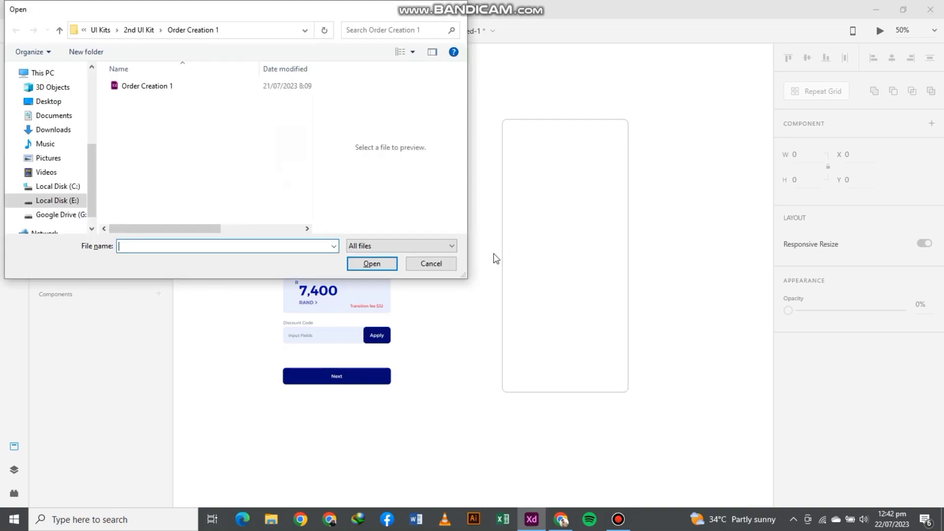
pyautogui.doubleClick(170, 86)
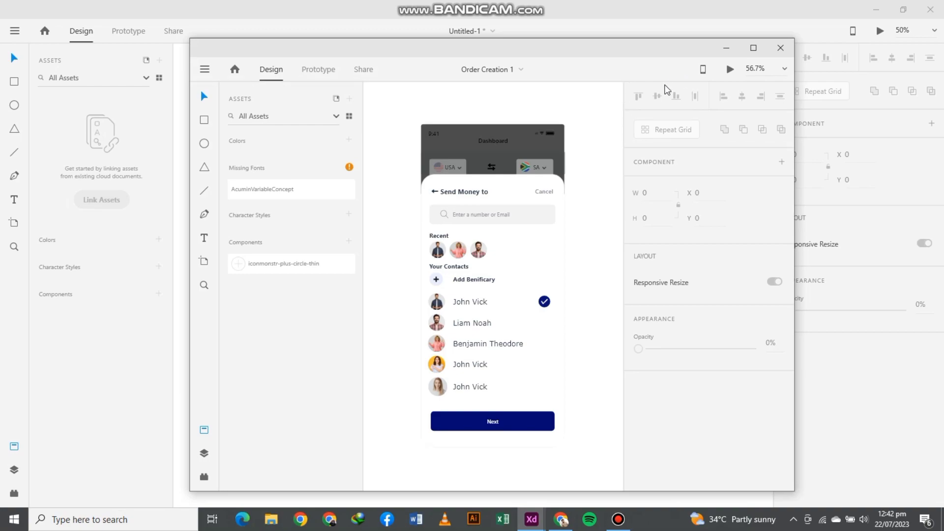
pyautogui.hotkey('ctrl', 'a')
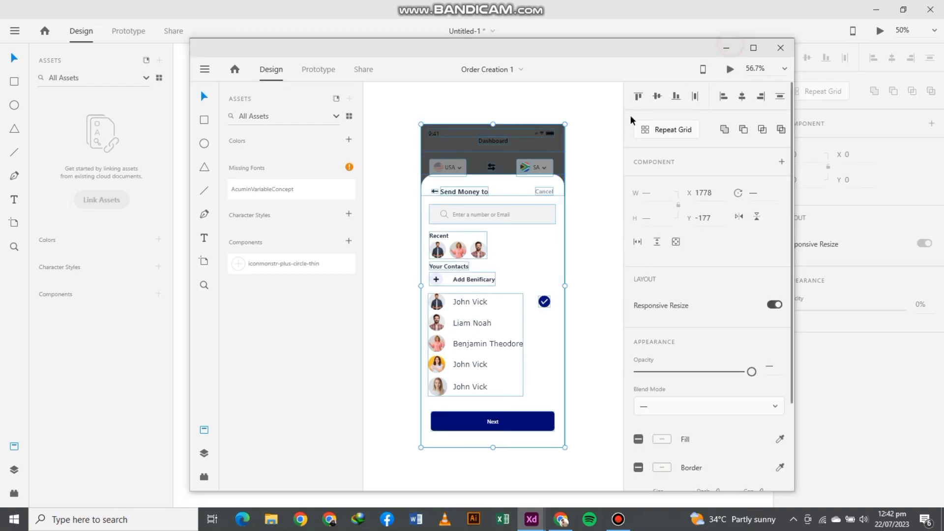
pyautogui.click(726, 47)
pyautogui.click(464, 174)
pyautogui.hotkey('ctrl', 'v')
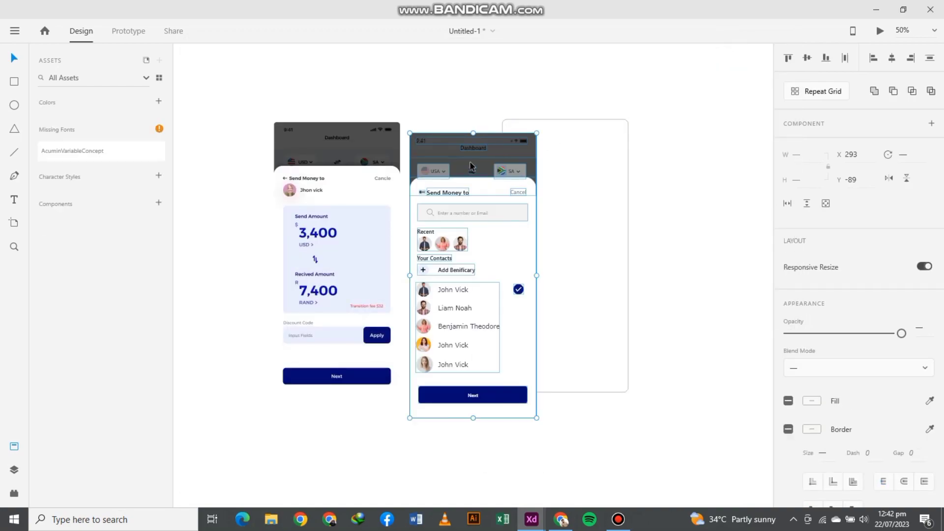
# - Place the pasted screen between the other two and move the reference screen left to X -496
pyautogui.moveTo(481, 158); pyautogui.dragTo(401, 144)
pyautogui.click(475, 154)
pyautogui.moveTo(296, 144); pyautogui.dragTo(200, 143)
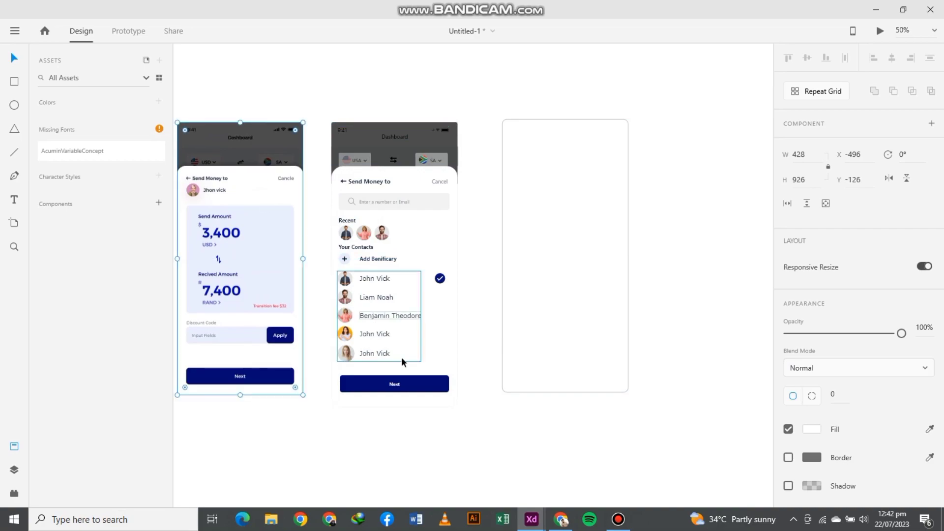
pyautogui.click(470, 413)
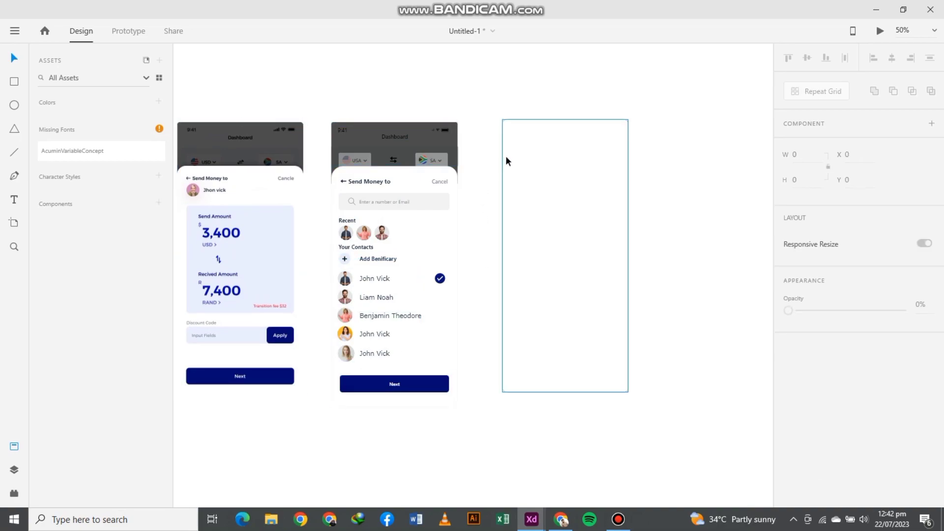
# - Move the dark header rectangle from the pasted screen to the top of the blank rectangle
pyautogui.click(442, 142)
pyautogui.moveTo(423, 135); pyautogui.dragTo(595, 131)
pyautogui.hotkey('ctrl', 'z')
pyautogui.click(478, 190)
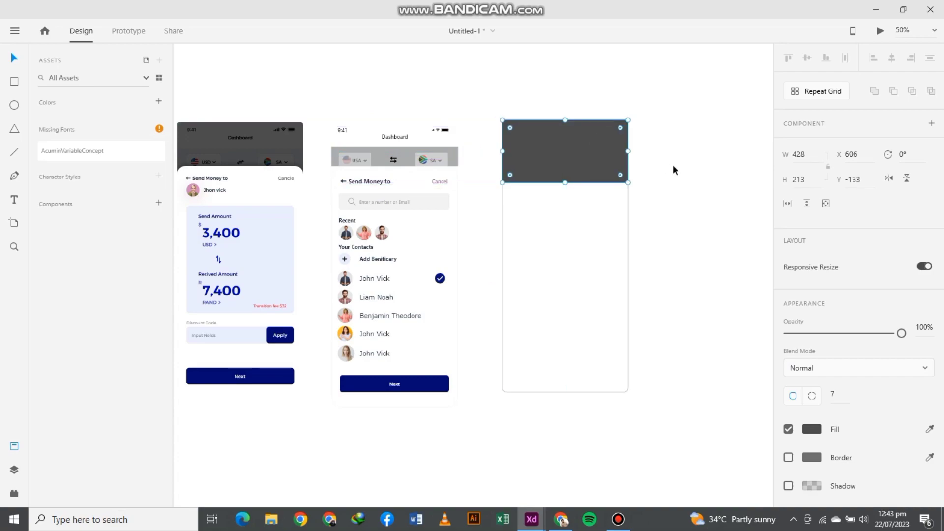
pyautogui.click(676, 187)
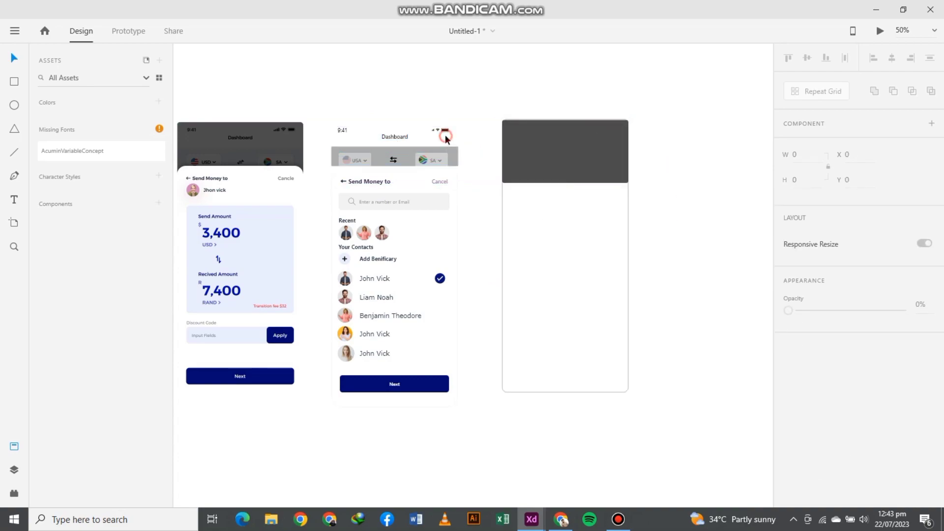
# - Move the status bar, Dashboard title and currency selector row from the pasted screen onto the dark header
pyautogui.moveTo(497, 108); pyautogui.dragTo(559, 139)
pyautogui.click(443, 116)
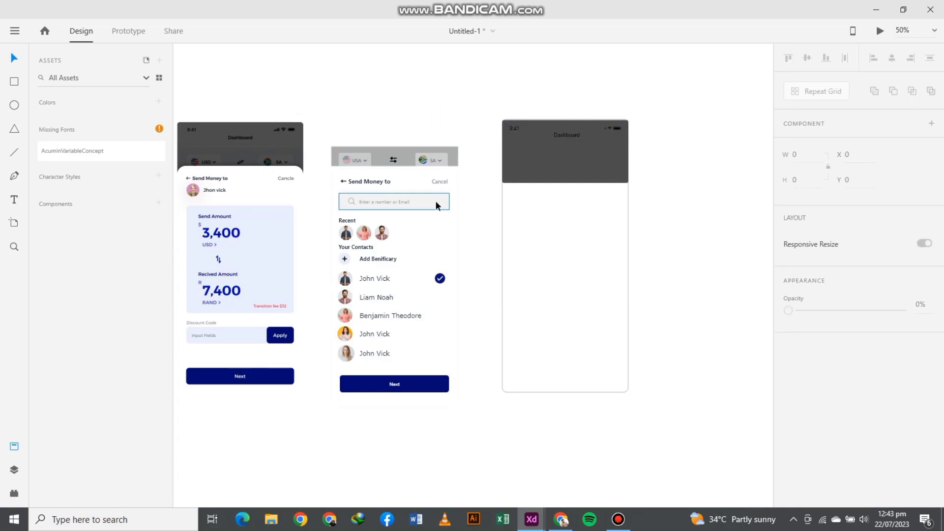
pyautogui.moveTo(472, 138); pyautogui.dragTo(521, 176)
pyautogui.click(446, 133)
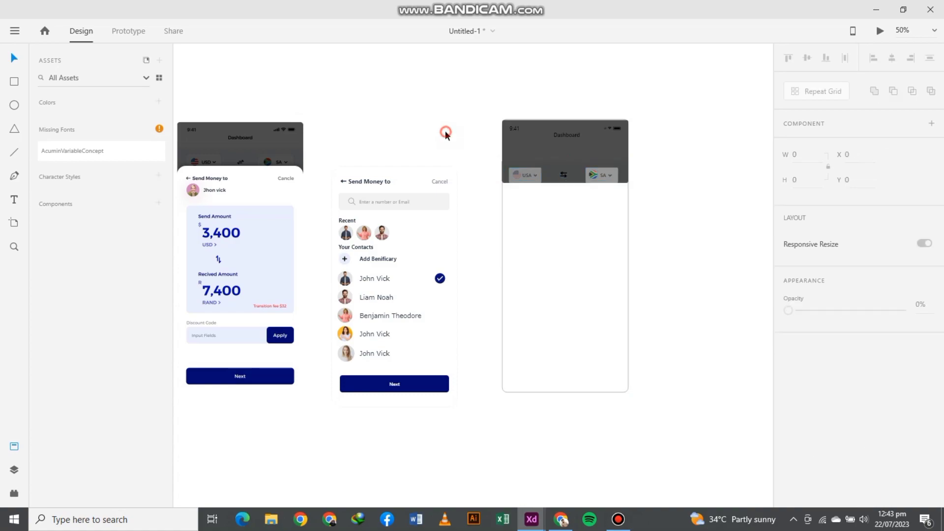
# - Ungroup the contact list in the pasted screen
pyautogui.click(456, 187)
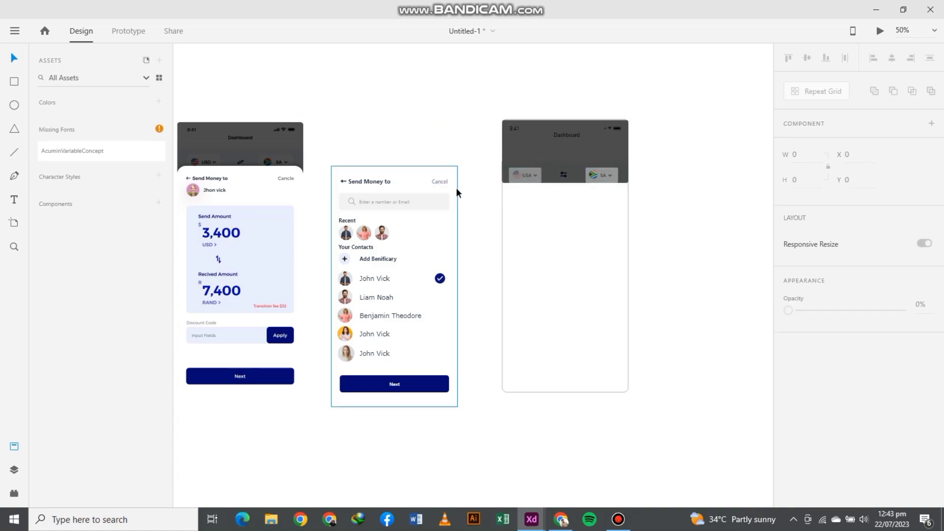
pyautogui.doubleClick(380, 316)
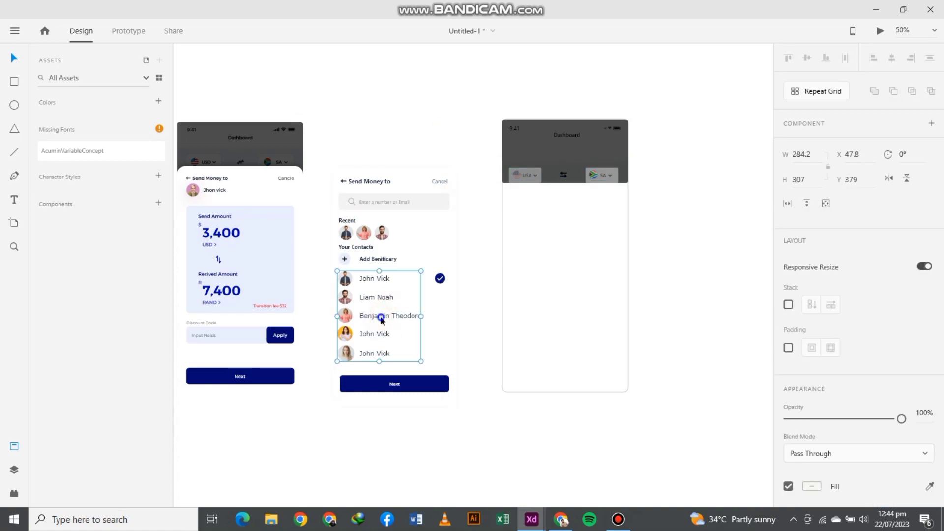
pyautogui.rightClick(381, 314)
pyautogui.click(410, 205)
# - Undo the accidental move of the pasted screen's white background panel and lock the panel in place
pyautogui.click(440, 315)
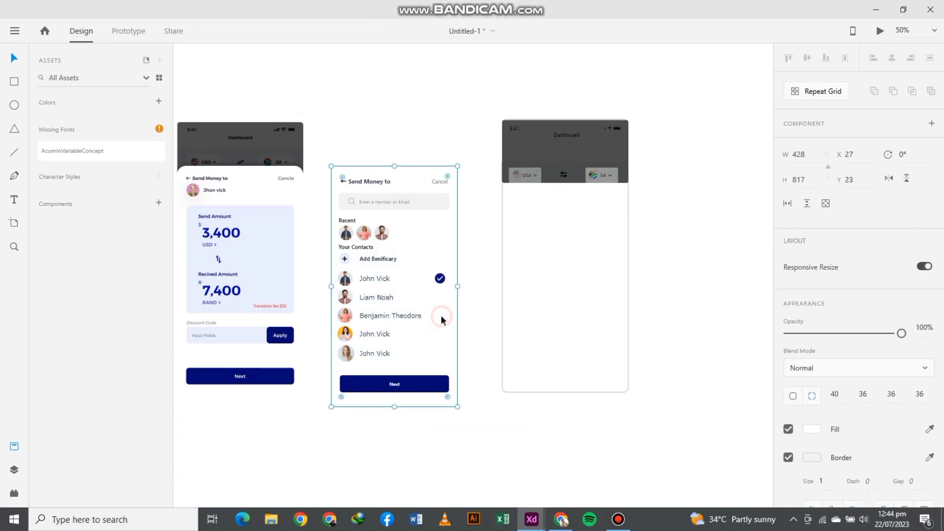
pyautogui.moveTo(431, 323); pyautogui.dragTo(363, 294)
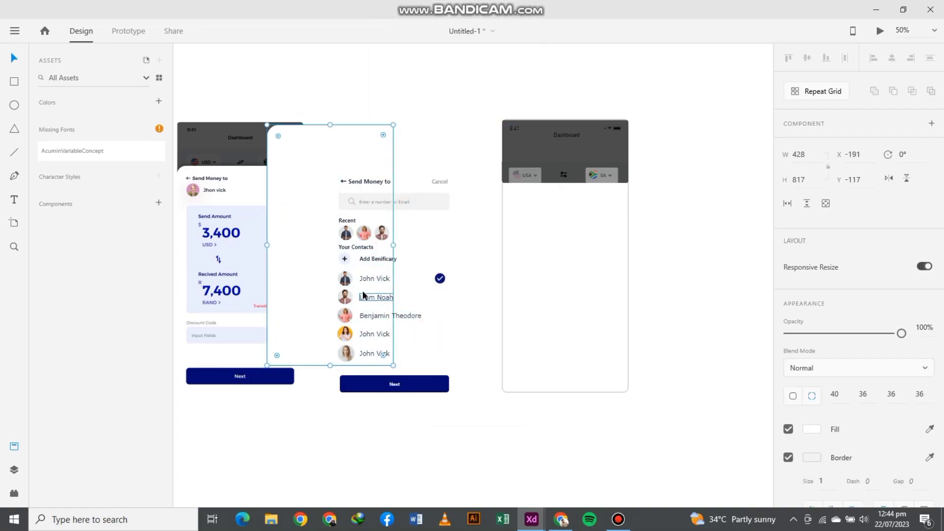
pyautogui.hotkey('ctrl', 'z')
pyautogui.hotkey('ctrl', 'l')
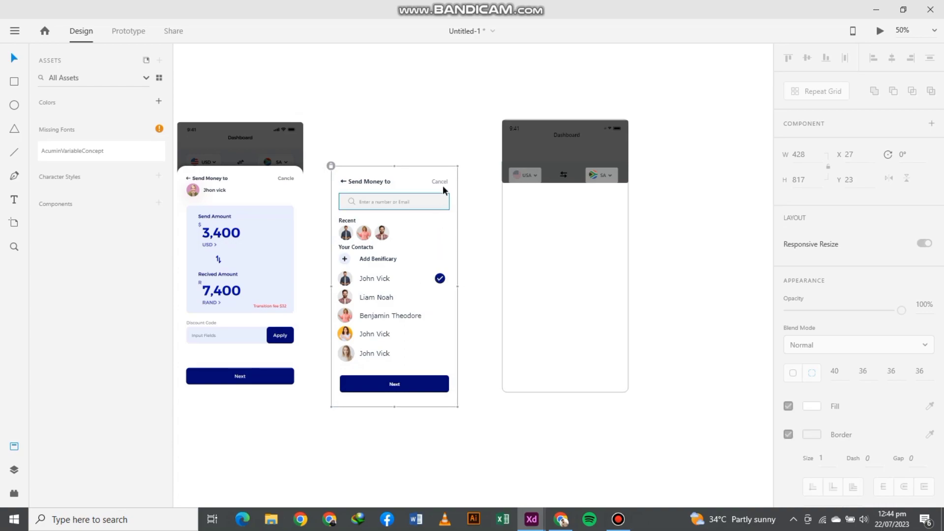
# - Delete the search field, recent contacts and contact list from the pasted screen, keeping only the last avatar
pyautogui.moveTo(448, 185); pyautogui.dragTo(345, 338)
pyautogui.press('Delete')
pyautogui.click(372, 353)
pyautogui.press('Delete')
pyautogui.click(373, 354)
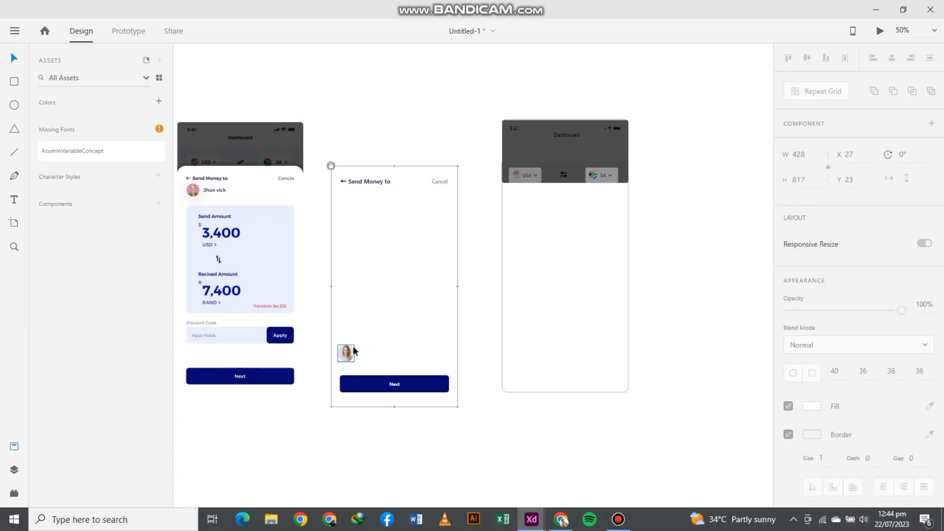
# - Delete the blank rounded rectangle behind the dark header
pyautogui.click(534, 266)
pyautogui.click(482, 249)
pyautogui.click(425, 248)
pyautogui.click(526, 263)
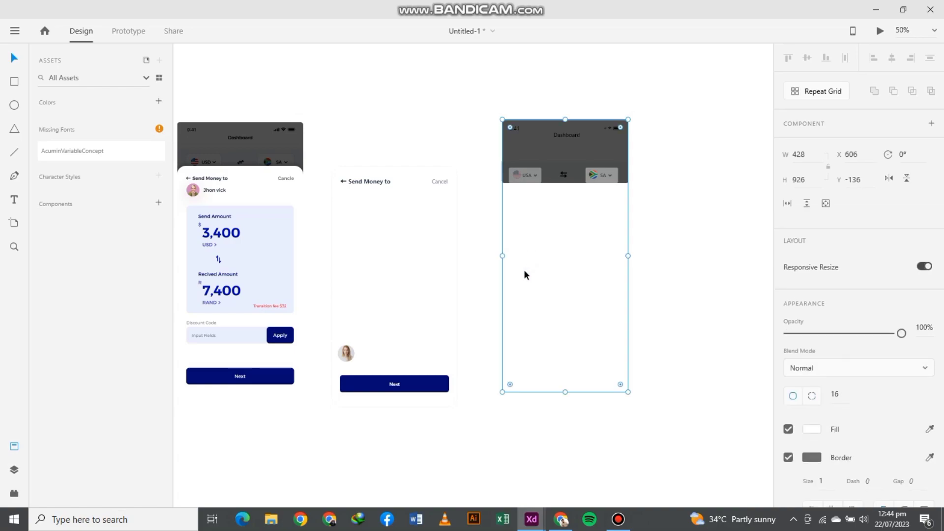
pyautogui.press('Delete')
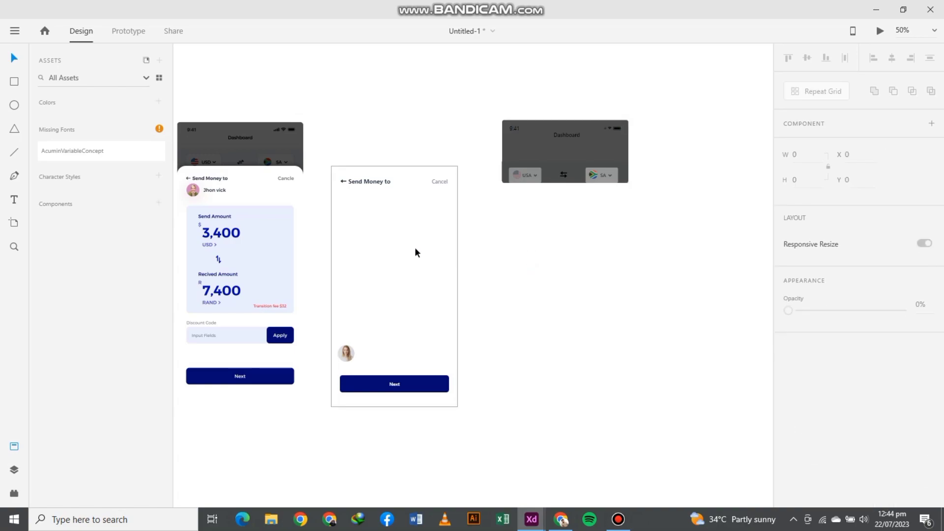
# - Try unlocking the white Send Money panel and moving it with its contents under the dark header
pyautogui.click(426, 248)
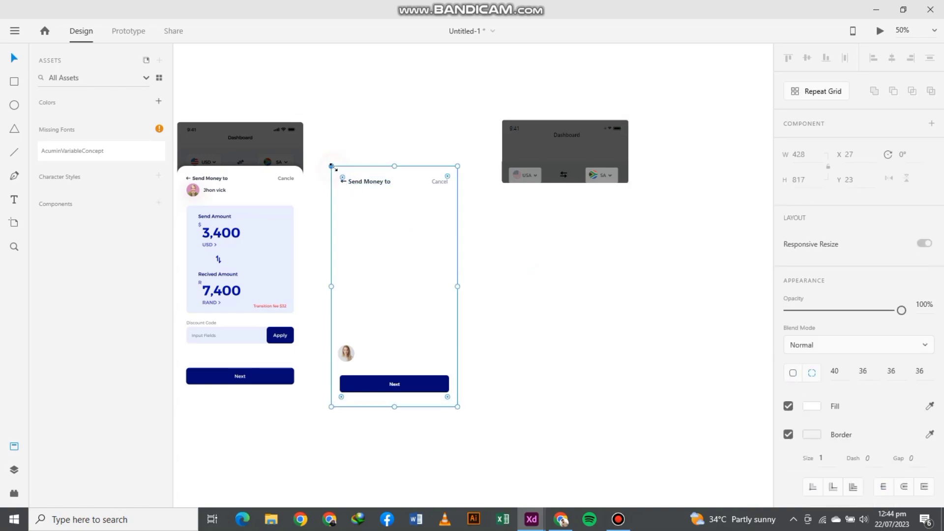
pyautogui.click(491, 235)
pyautogui.moveTo(467, 149); pyautogui.dragTo(347, 418)
pyautogui.moveTo(352, 296); pyautogui.dragTo(524, 301)
pyautogui.click(401, 317)
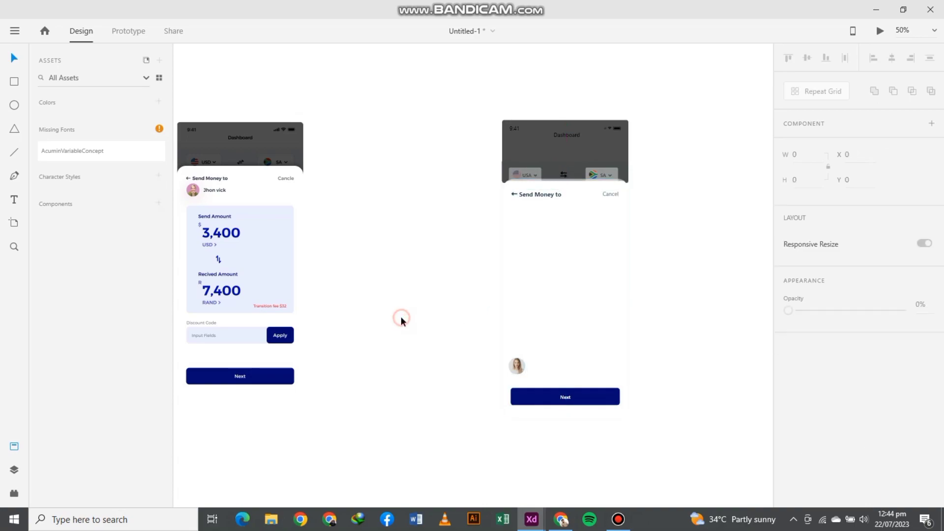
pyautogui.hotkey('ctrl', '=')
pyautogui.hotkey('ctrl', '-')
pyautogui.hotkey('ctrl', 'z')
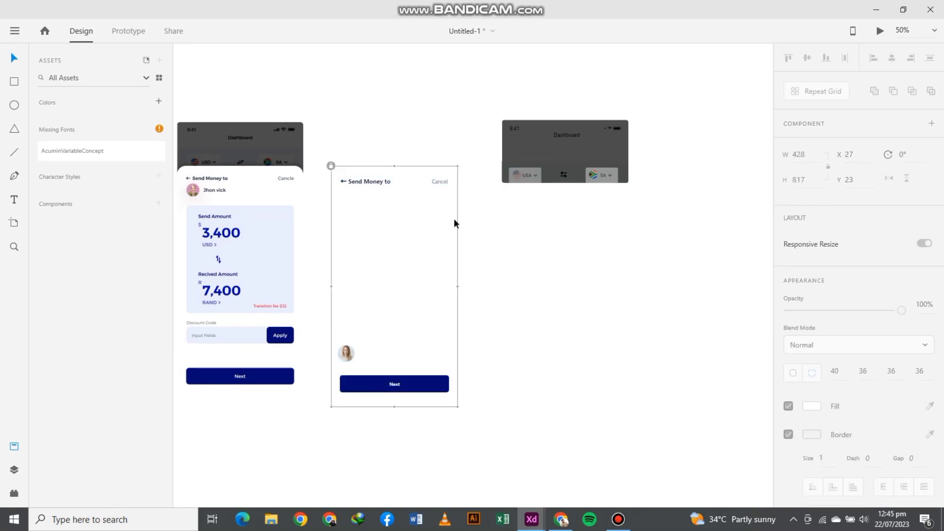
# - Move the Send Money panel with its title row, avatar and Next button to X 606, Y 68, overlapping the dark header's lower edge
pyautogui.hotkey('ctrl', 'shift', 'z')
pyautogui.click(476, 238)
pyautogui.moveTo(471, 151); pyautogui.dragTo(352, 331)
pyautogui.moveTo(323, 142); pyautogui.dragTo(473, 417)
pyautogui.moveTo(380, 284); pyautogui.dragTo(551, 298)
pyautogui.press('Up')
pyautogui.press('Up')
pyautogui.press('Up')
pyautogui.press('Up')
pyautogui.press('Up')
pyautogui.hotkey('ctrl', '=')
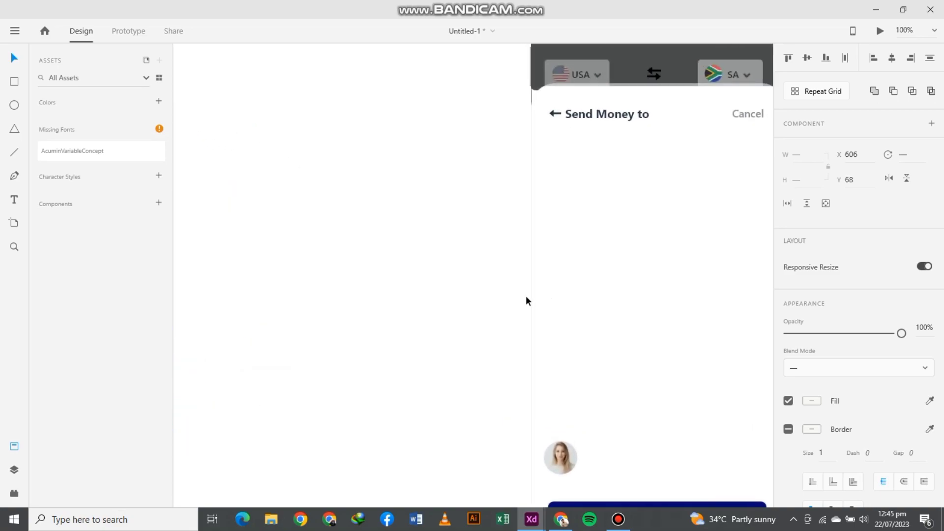
pyautogui.moveTo(658, 312); pyautogui.dragTo(447, 437)
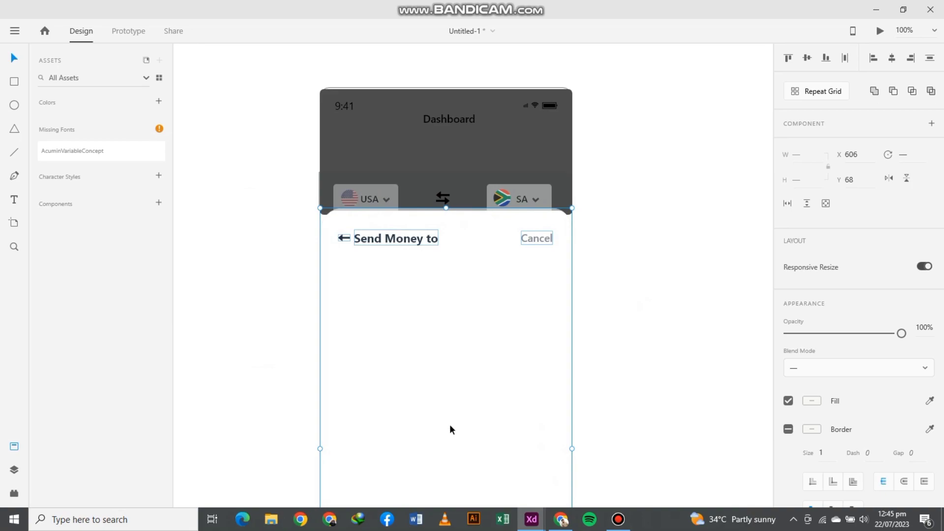
pyautogui.hotkey('ctrl', '-')
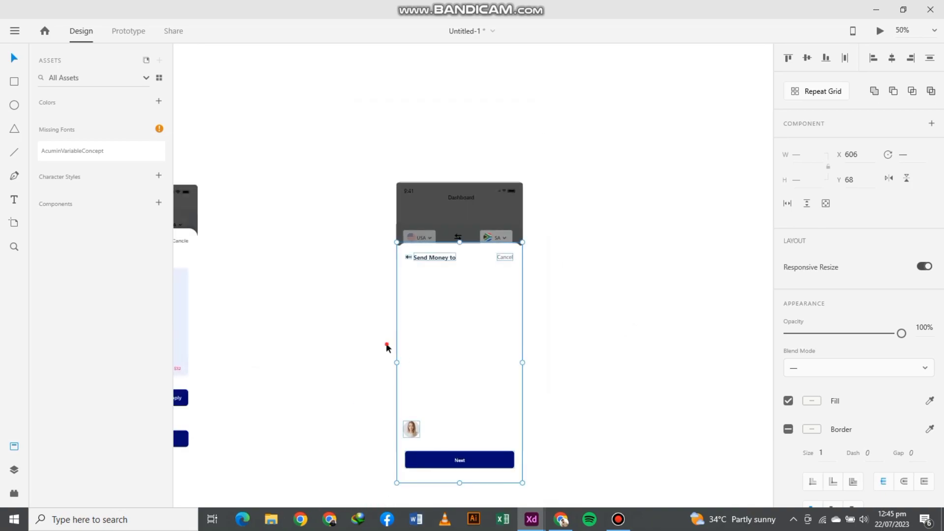
# - Turn off the fill and border of the Send Money panel
pyautogui.click(395, 251)
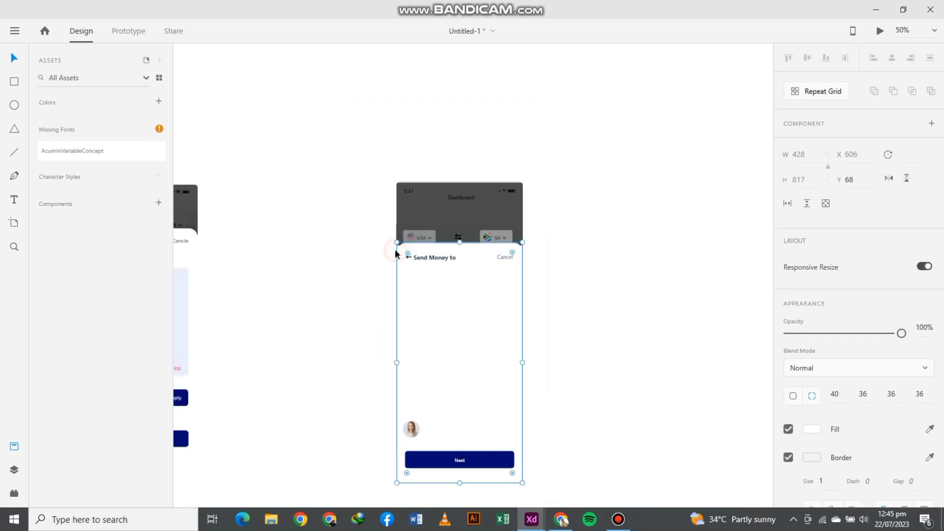
pyautogui.click(788, 429)
pyautogui.click(788, 457)
pyautogui.click(668, 386)
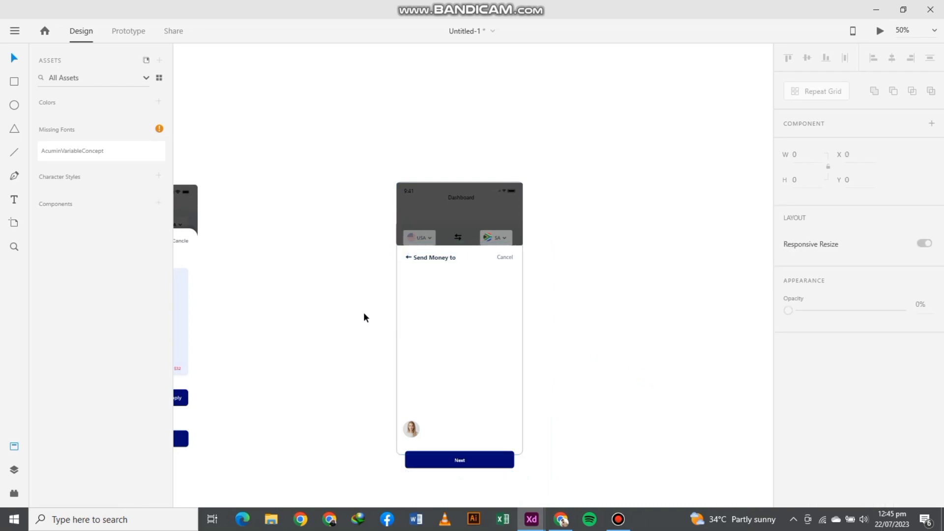
# - Bring the blank screen rectangle and the dark header in front of the Send Money content
pyautogui.hotkey('ctrl', '=')
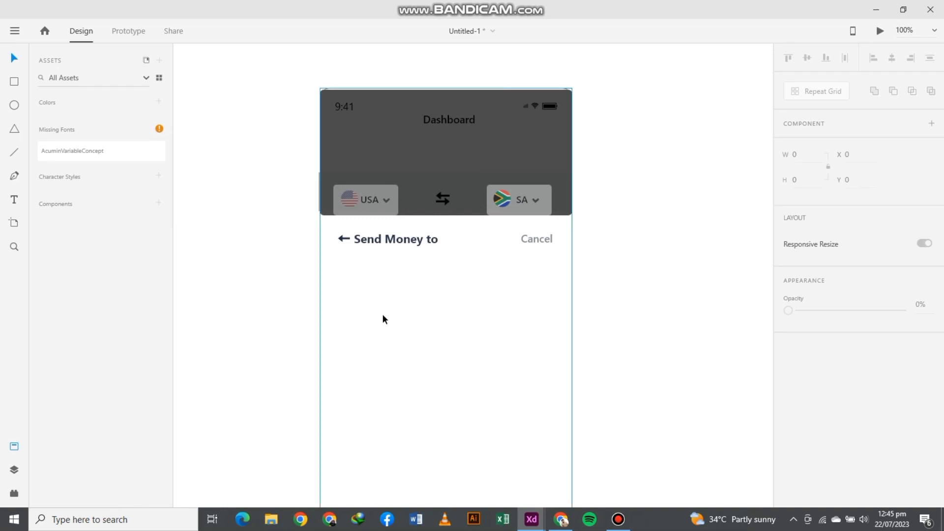
pyautogui.hotkey('ctrl', '-')
pyautogui.hotkey('ctrl', '-')
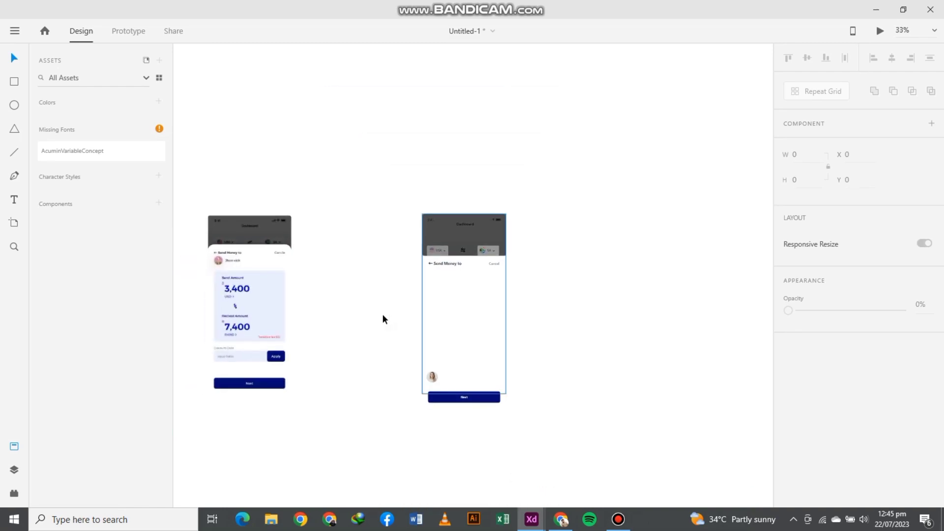
pyautogui.hotkey('ctrl', '=')
pyautogui.moveTo(347, 310); pyautogui.dragTo(527, 245)
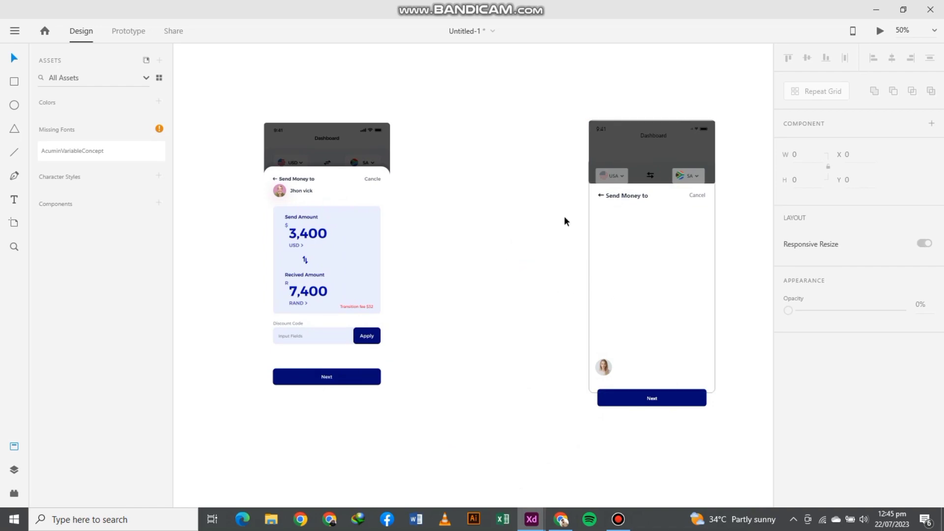
pyautogui.moveTo(531, 97); pyautogui.dragTo(592, 224)
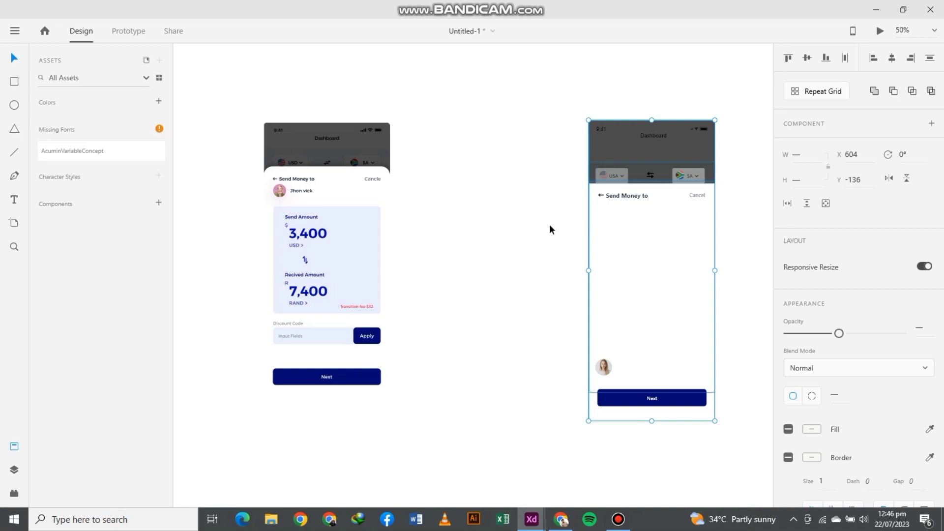
pyautogui.click(559, 268)
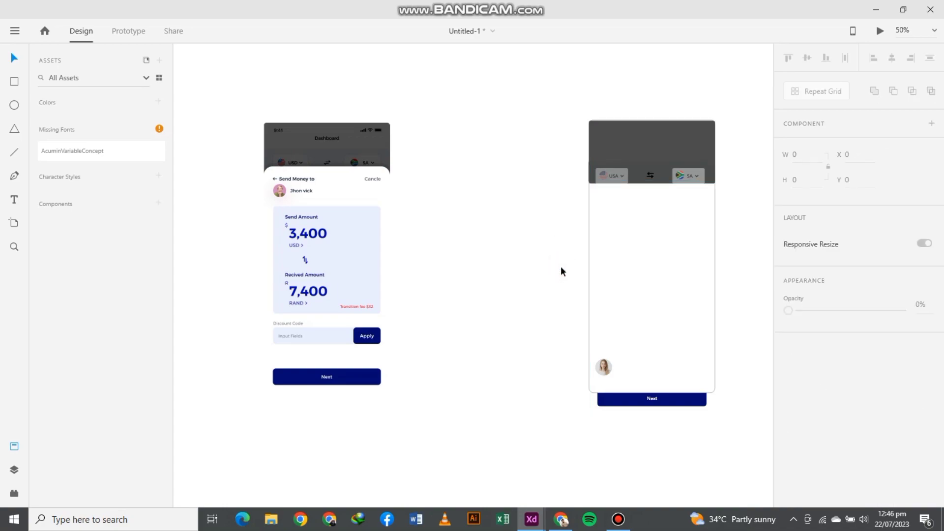
# - Undo bringing the blank screen rectangle and dark header to the front, and lock the dark header rectangle
pyautogui.hotkey('ctrl', 'z')
pyautogui.click(578, 239)
pyautogui.click(598, 153)
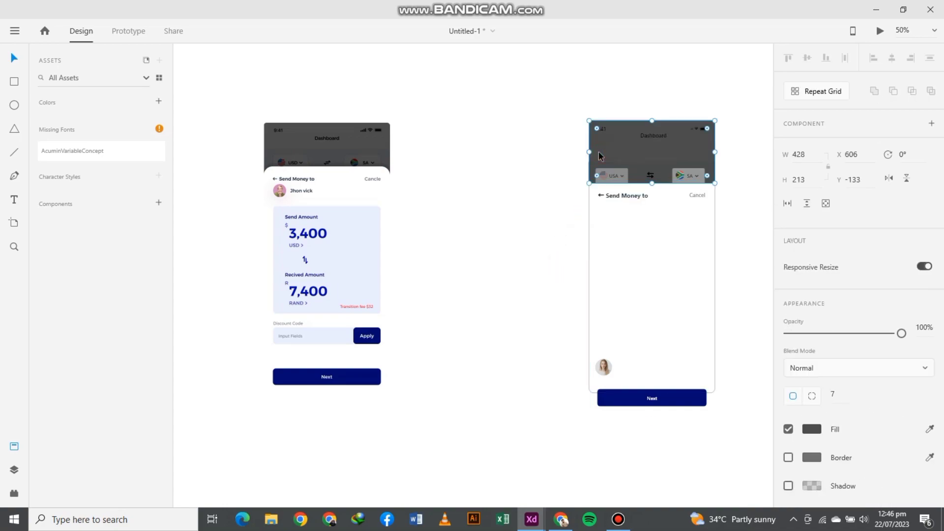
pyautogui.hotkey('ctrl', 'l')
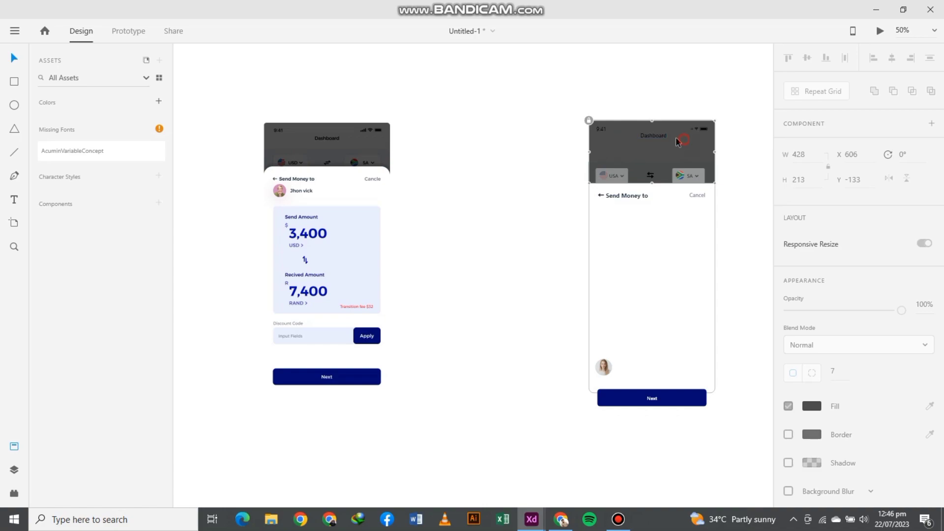
# - Try bringing the header's status bar and Dashboard title to the front together with the blank screen rectangle
pyautogui.moveTo(676, 138); pyautogui.dragTo(591, 121)
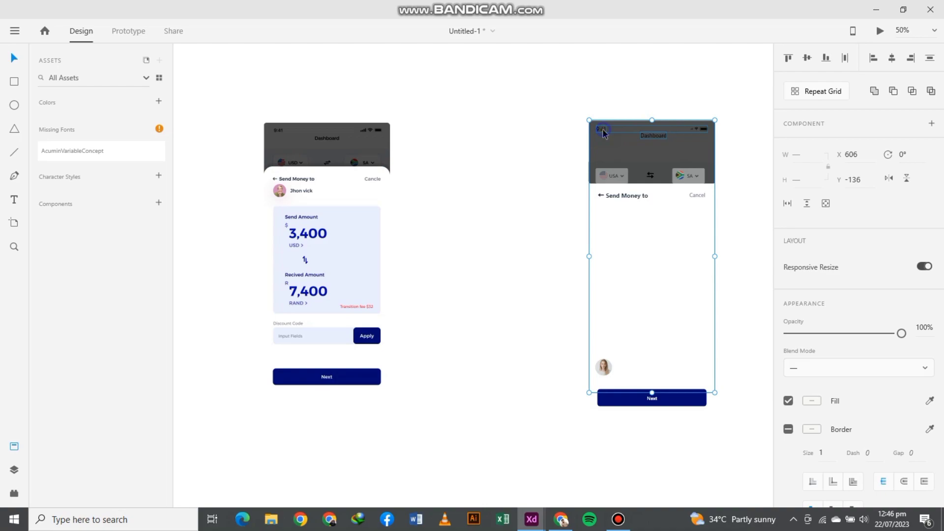
pyautogui.rightClick(604, 132)
pyautogui.moveTo(650, 332)
pyautogui.click(789, 332)
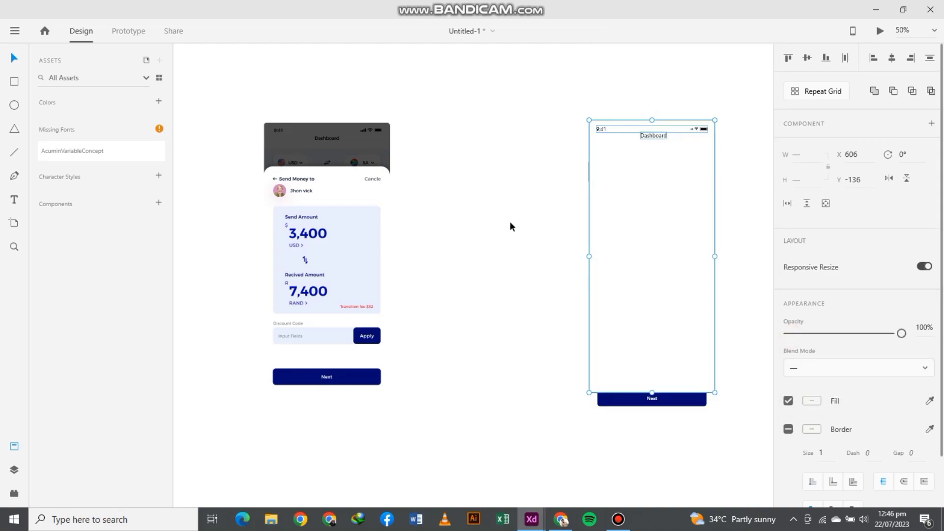
pyautogui.click(507, 219)
pyautogui.hotkey('ctrl', 'z')
pyautogui.click(511, 219)
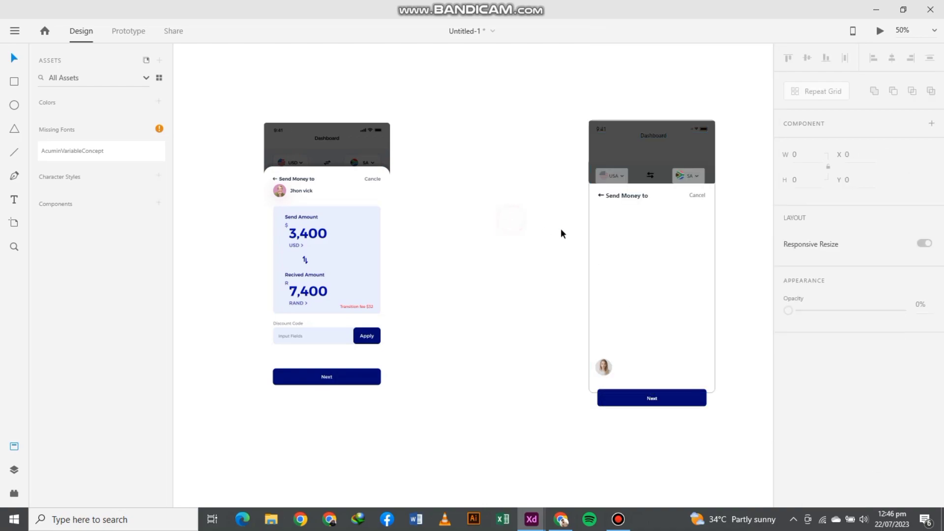
# - Try matching the currency strip's fill to the dark gray of the reference screen's header
pyautogui.click(614, 173)
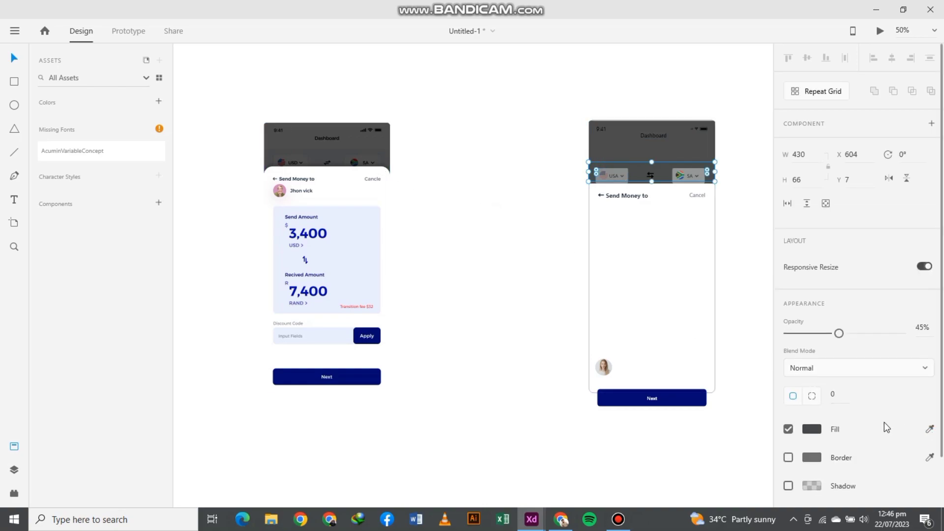
pyautogui.click(929, 429)
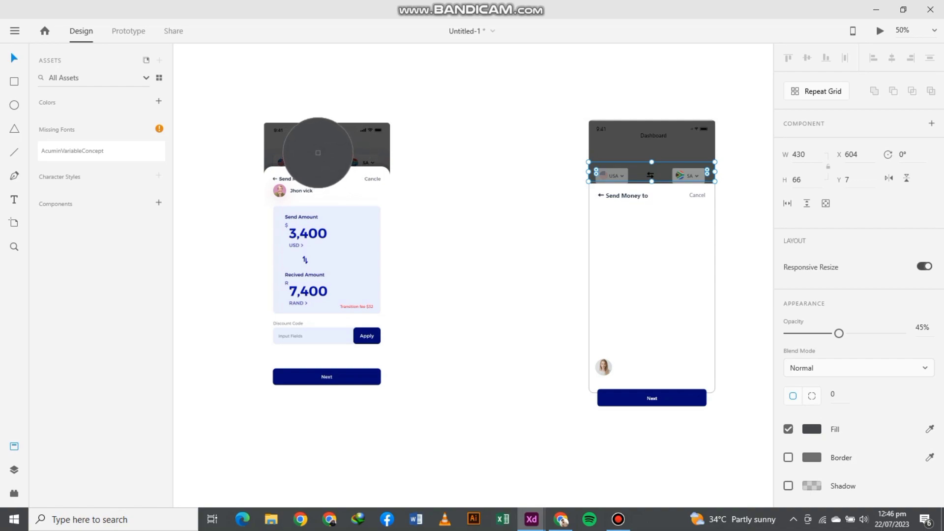
pyautogui.click(317, 156)
pyautogui.click(498, 213)
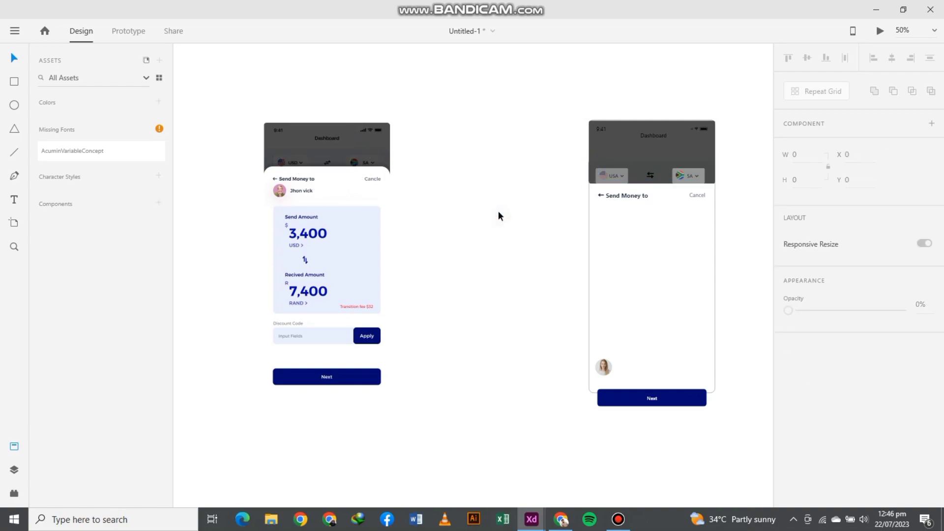
pyautogui.hotkey('ctrl', 'z')
pyautogui.click(501, 214)
# - Remove the blank screen rectangle's outline from around the Send Money content
pyautogui.scroll(-1, 518, 228)
pyautogui.click(598, 327)
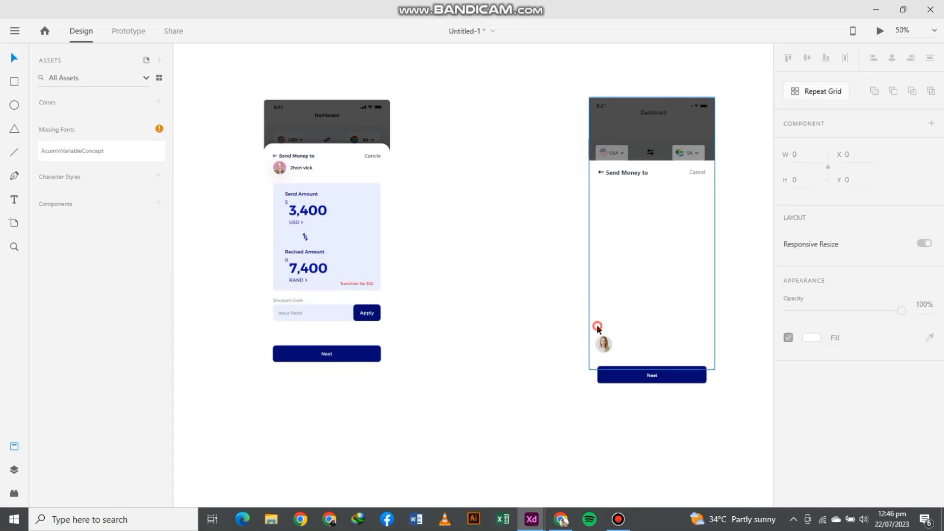
pyautogui.click(590, 395)
pyautogui.click(563, 376)
pyautogui.click(591, 358)
pyautogui.press('Escape')
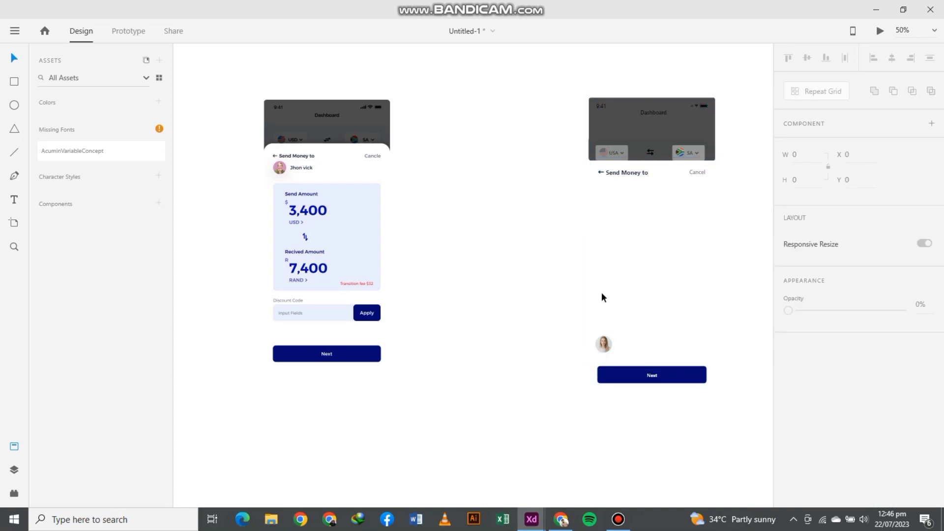
pyautogui.click(589, 303)
pyautogui.press('Escape')
pyautogui.click(596, 252)
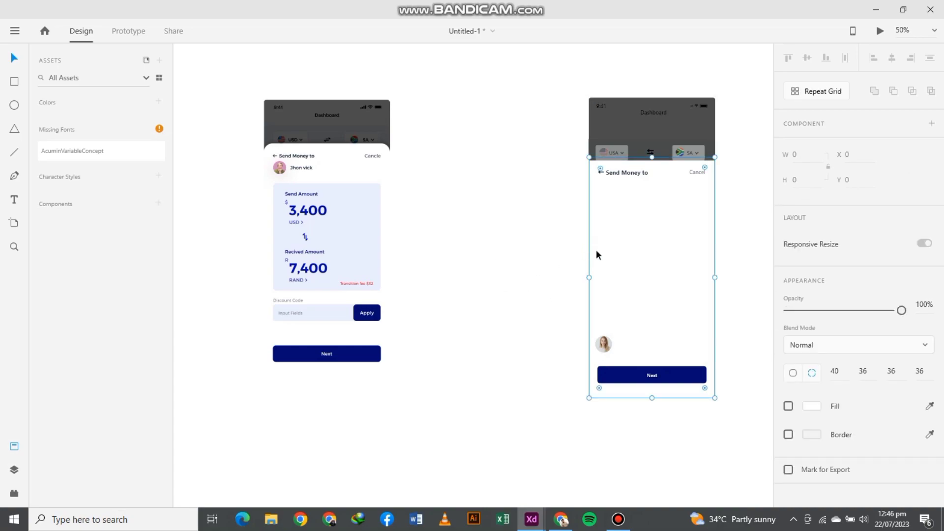
pyautogui.press('Escape')
# - Move the avatar up beneath the Send Money to title, in line with the back arrow
pyautogui.moveTo(609, 344); pyautogui.dragTo(614, 188)
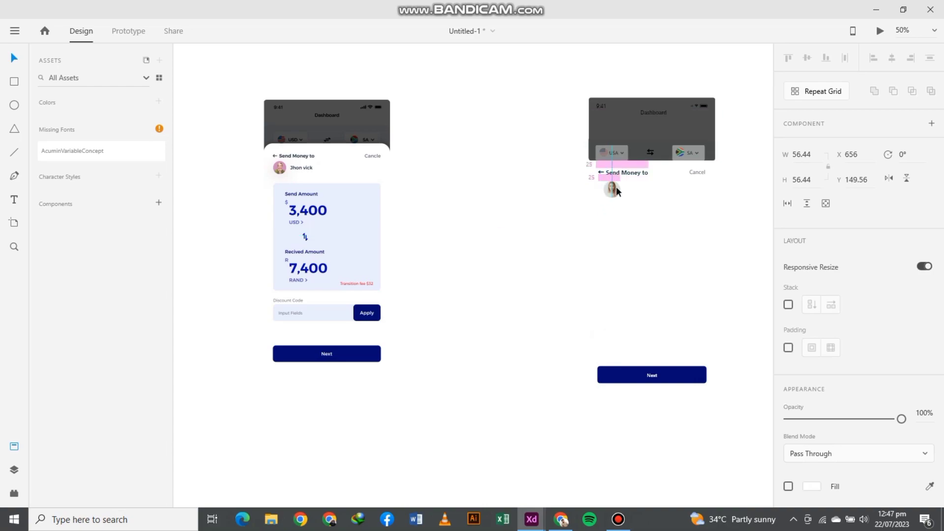
pyautogui.click(533, 202)
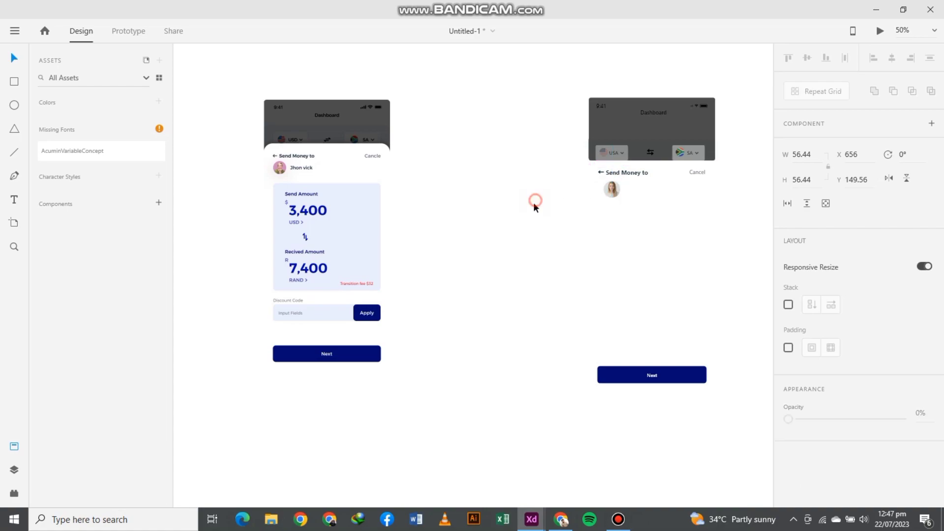
pyautogui.moveTo(611, 190); pyautogui.dragTo(605, 189)
pyautogui.click(502, 218)
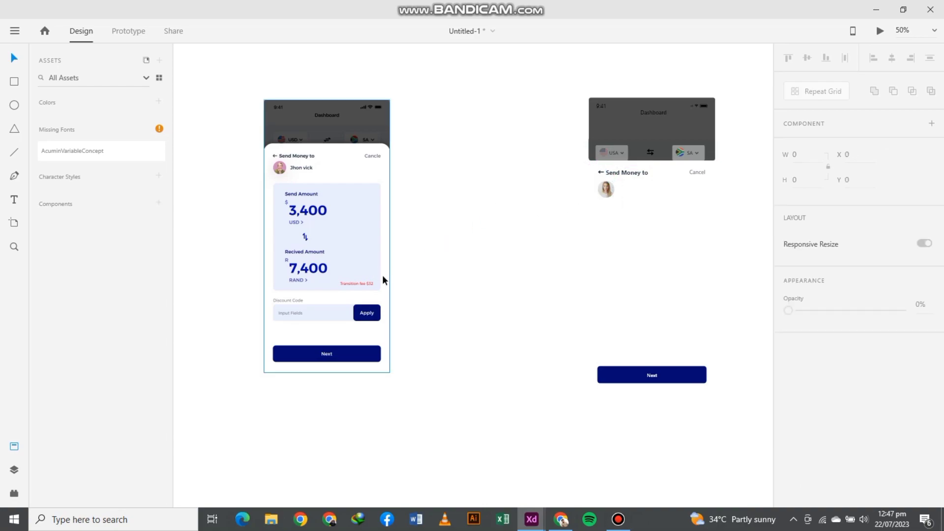
# - Draw a rectangular card about 362 by 290 below the avatar and round its corners to a radius of 14
pyautogui.press('r')
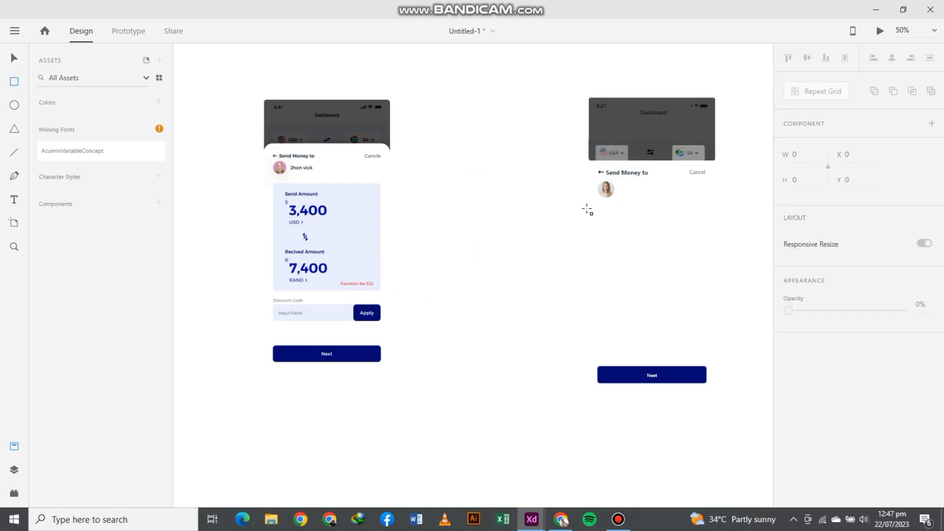
pyautogui.moveTo(598, 205)
pyautogui.mouseDown()
pyautogui.moveTo(709, 247)
pyautogui.moveTo(705, 293)
pyautogui.mouseUp()
pyautogui.moveTo(604, 214); pyautogui.dragTo(600, 211)
pyautogui.click(14, 58)
pyautogui.click(539, 217)
# - Turn off the card's border and fill it with the light blue sampled from the reference amount card
pyautogui.click(626, 241)
pyautogui.click(788, 457)
pyautogui.click(929, 429)
pyautogui.click(343, 231)
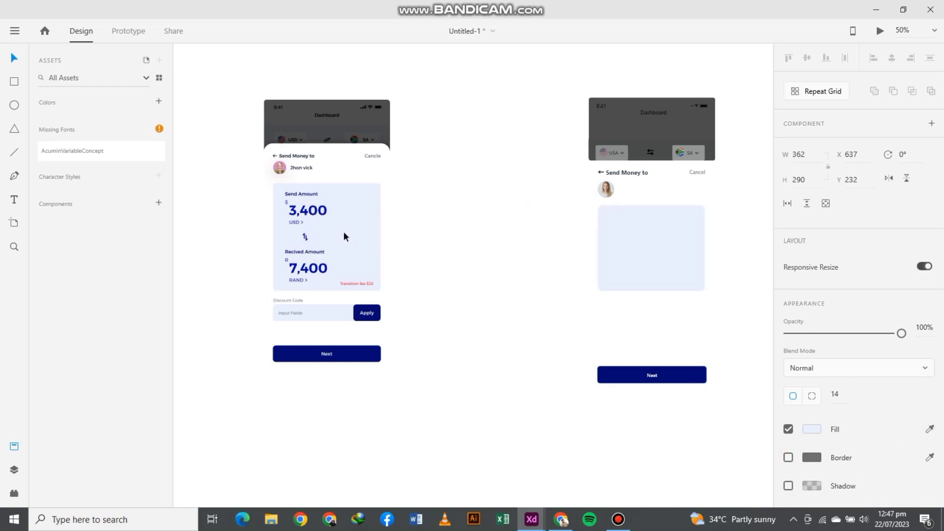
pyautogui.click(460, 212)
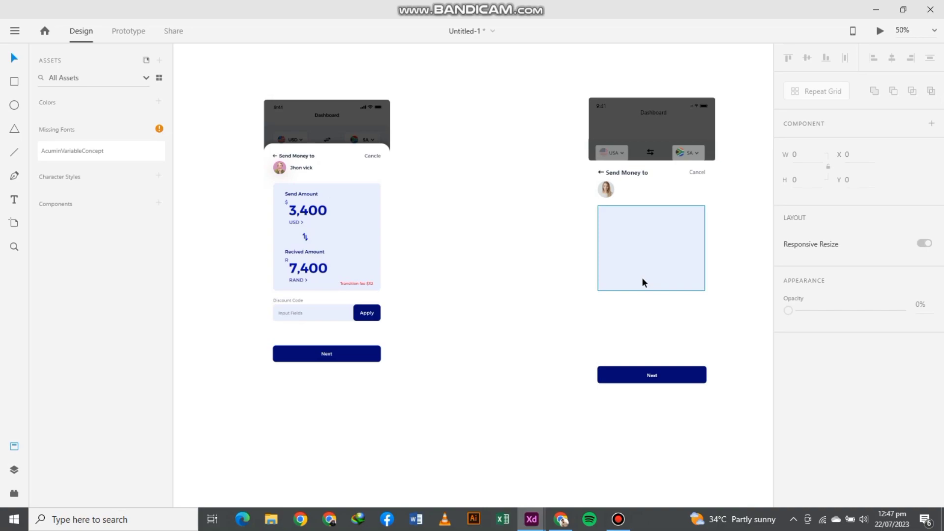
pyautogui.press('t')
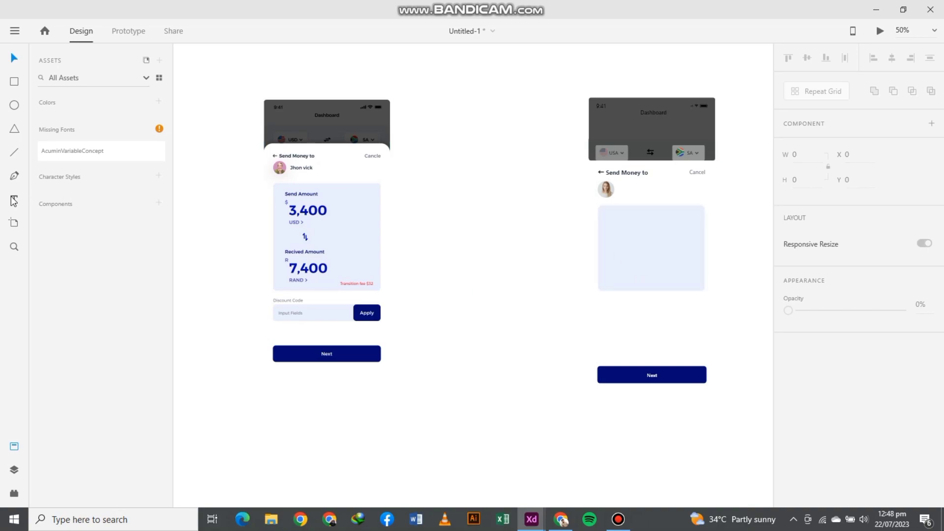
pyautogui.click(511, 224)
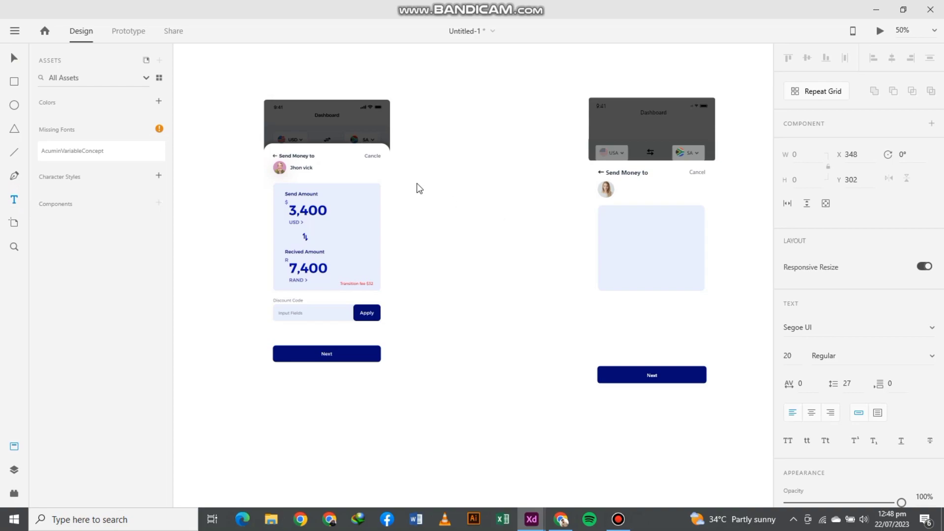
pyautogui.click(14, 58)
pyautogui.moveTo(561, 206); pyautogui.dragTo(420, 265)
pyautogui.click(14, 199)
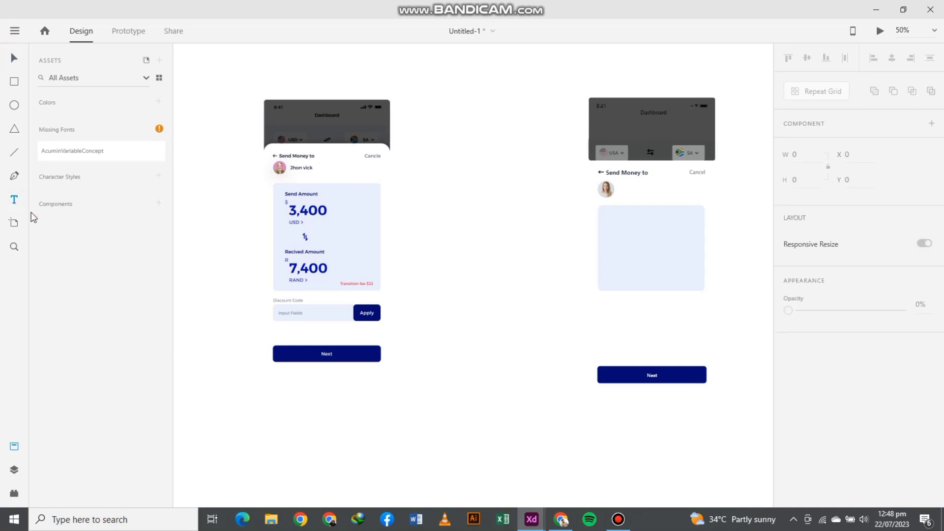
pyautogui.click(521, 267)
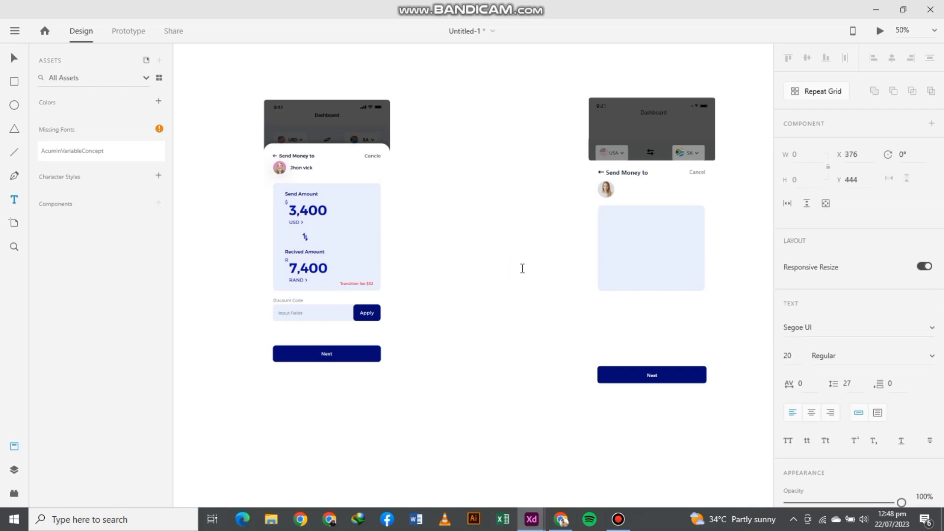
pyautogui.click(12, 198)
pyautogui.click(622, 247)
pyautogui.click(14, 199)
pyautogui.click(15, 175)
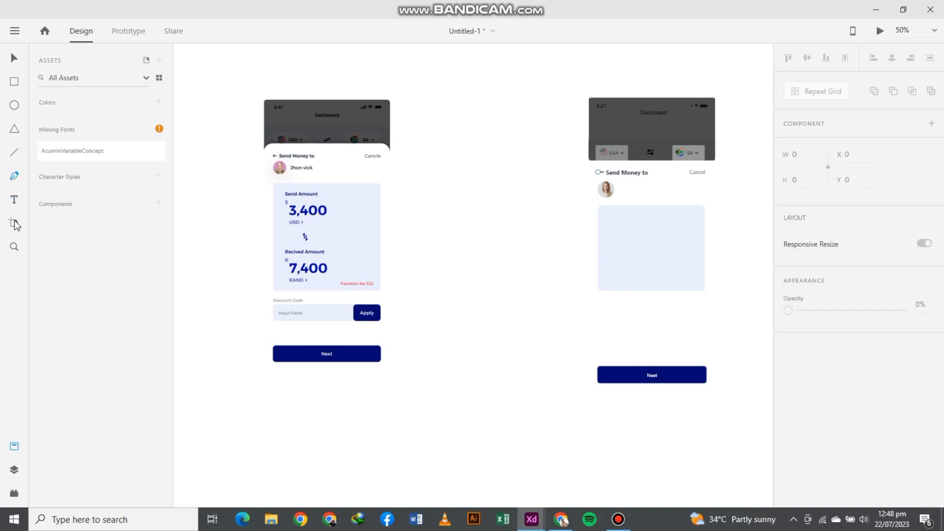
pyautogui.click(14, 202)
pyautogui.click(342, 256)
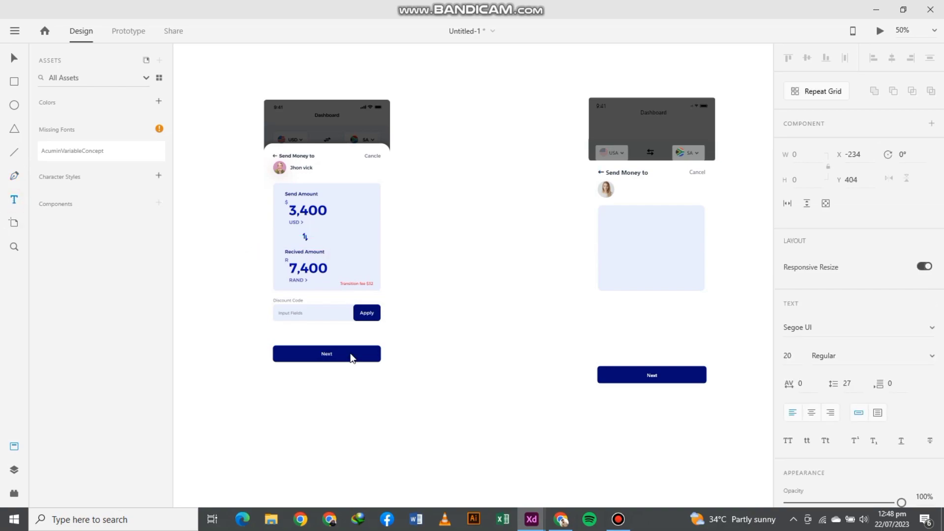
pyautogui.click(14, 58)
pyautogui.moveTo(369, 290); pyautogui.dragTo(311, 293)
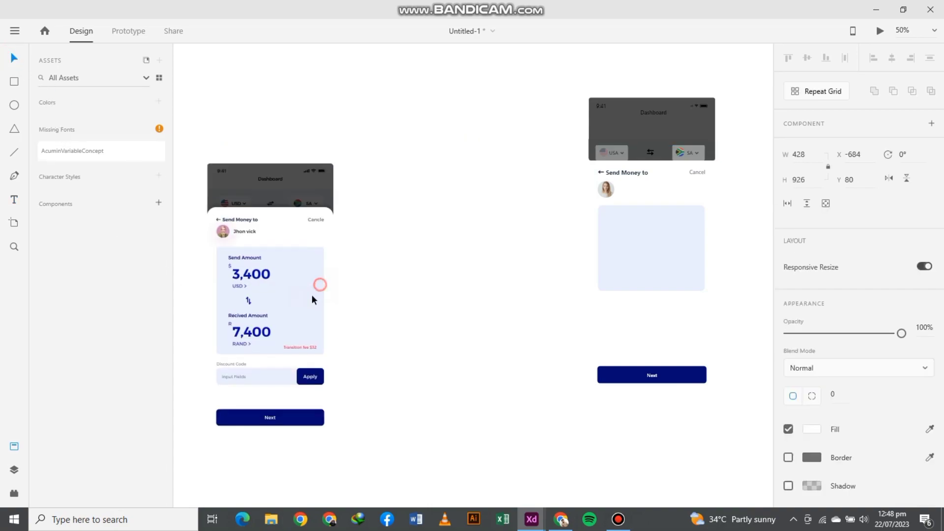
pyautogui.hotkey('ctrl', 'z')
pyautogui.click(433, 291)
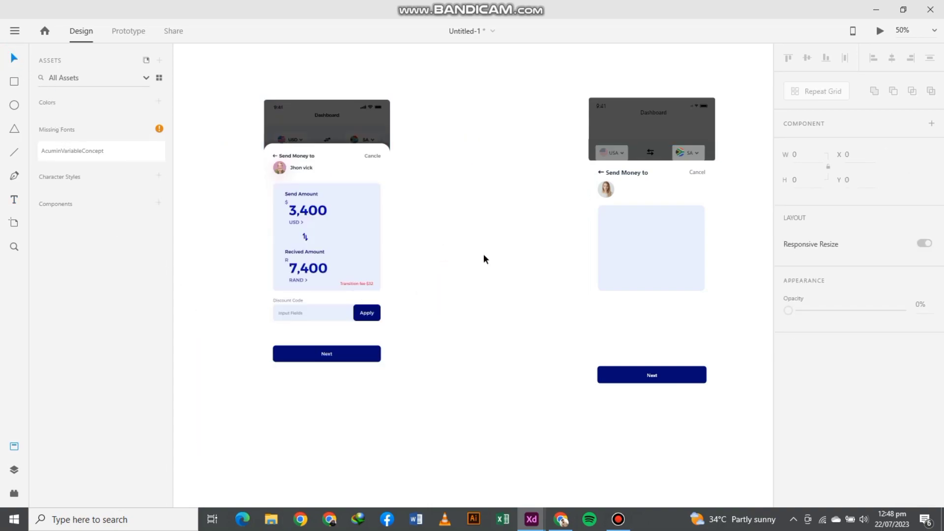
pyautogui.click(14, 199)
pyautogui.click(565, 244)
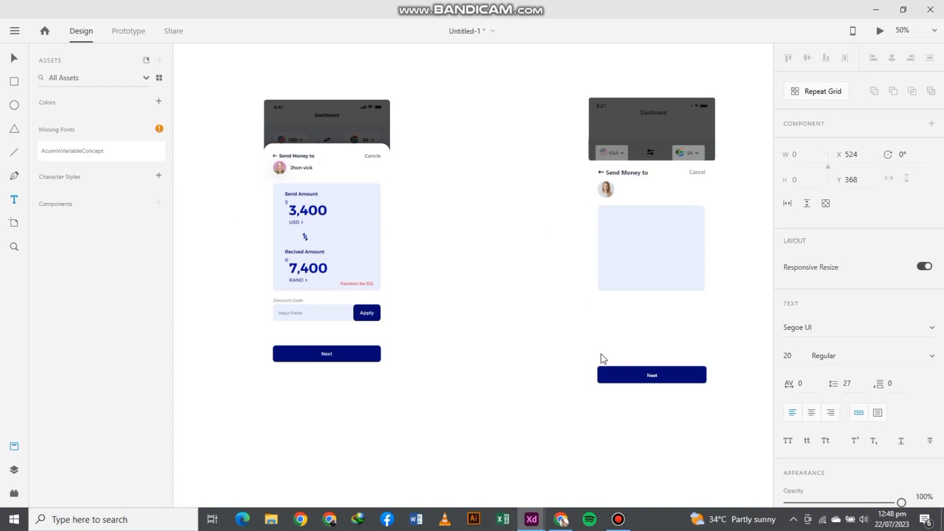
pyautogui.click(463, 158)
pyautogui.click(14, 176)
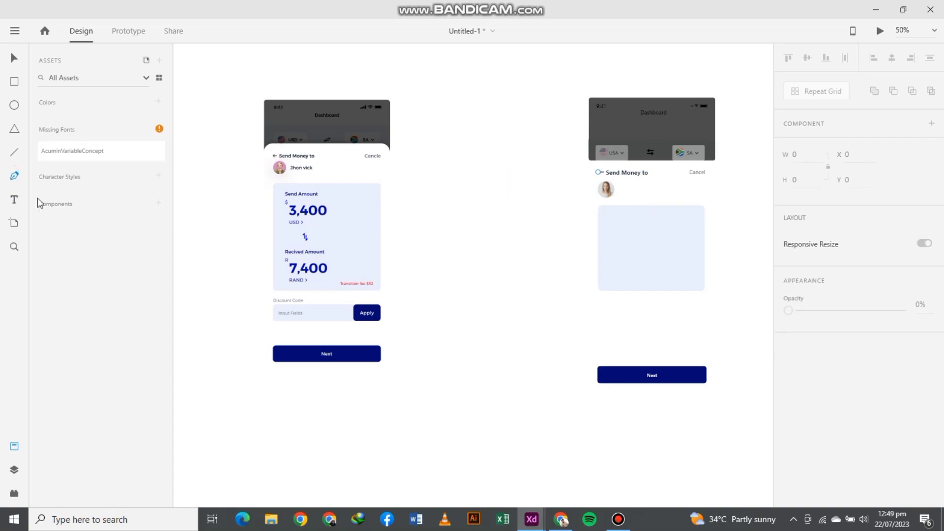
pyautogui.click(556, 266)
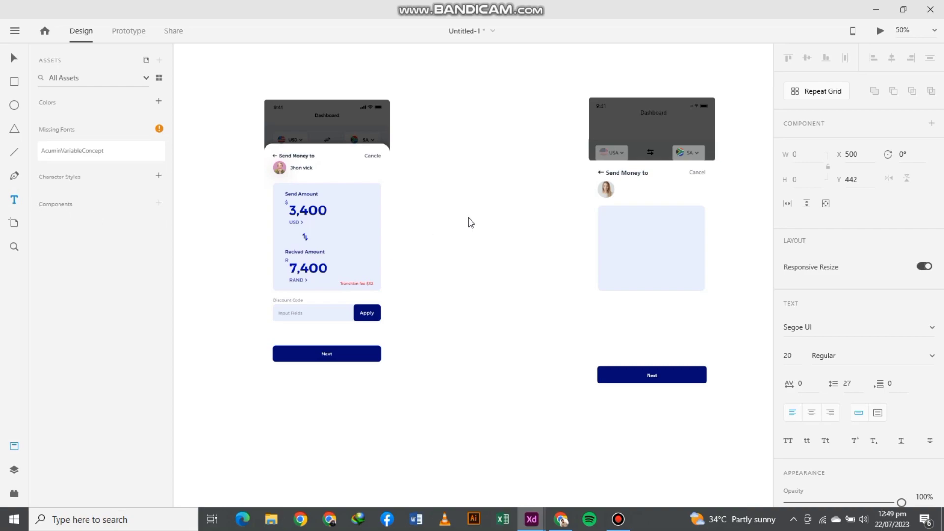
# - Move the reference Send Money screen to X -268, Y -120, closer to the new design
pyautogui.press('Escape')
pyautogui.moveTo(268, 104); pyautogui.dragTo(358, 131)
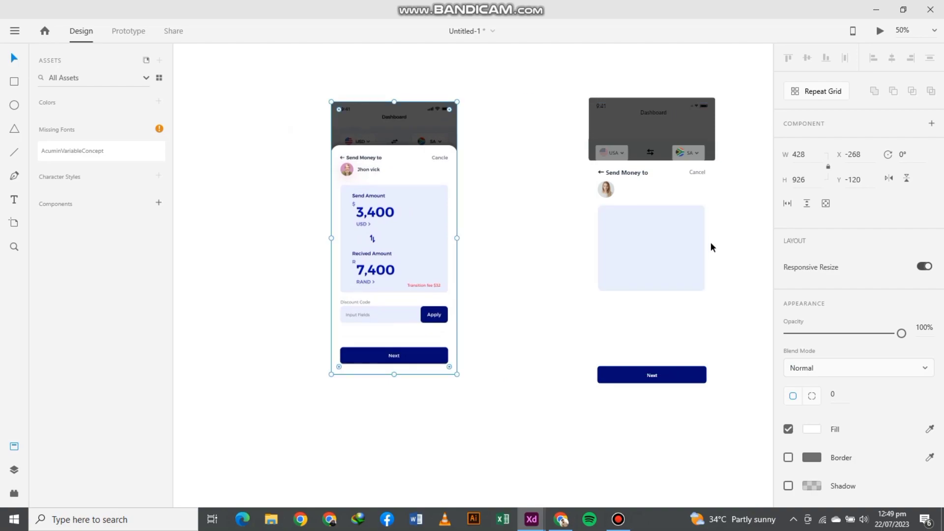
pyautogui.click(598, 127)
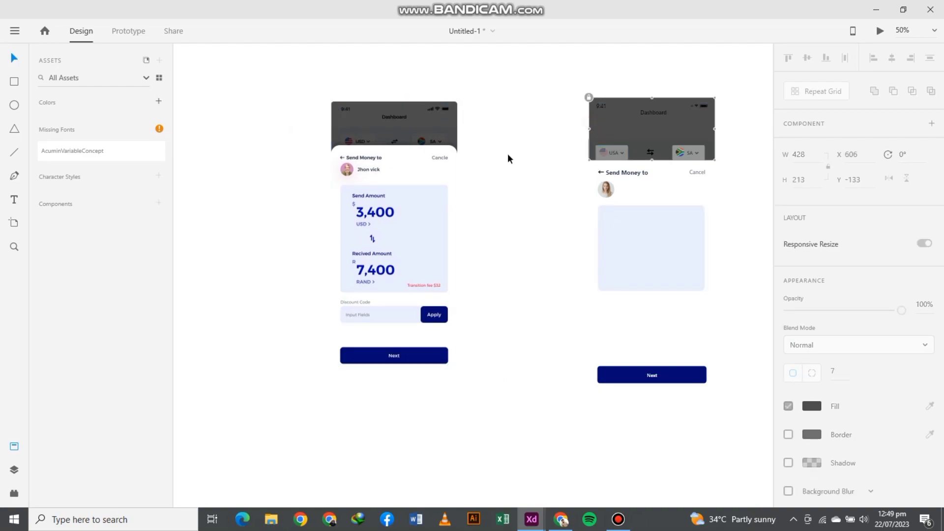
pyautogui.click(639, 248)
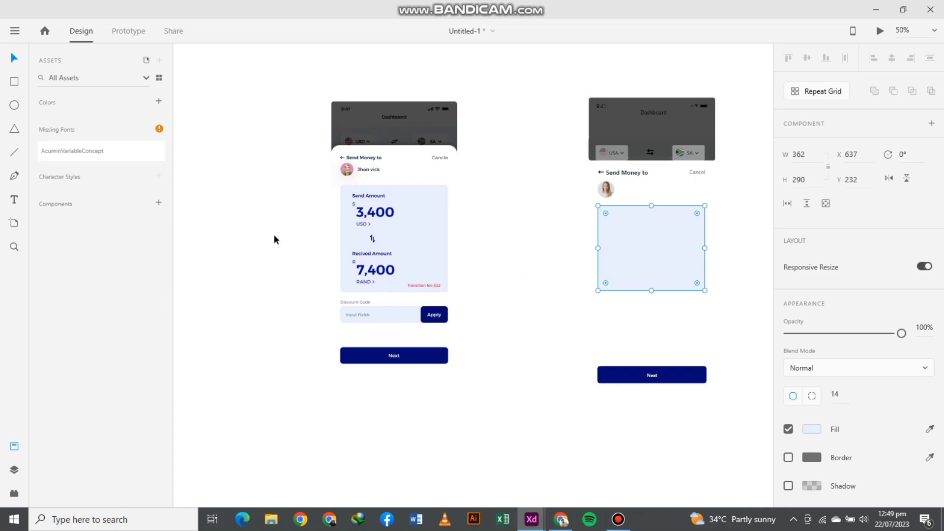
pyautogui.click(14, 200)
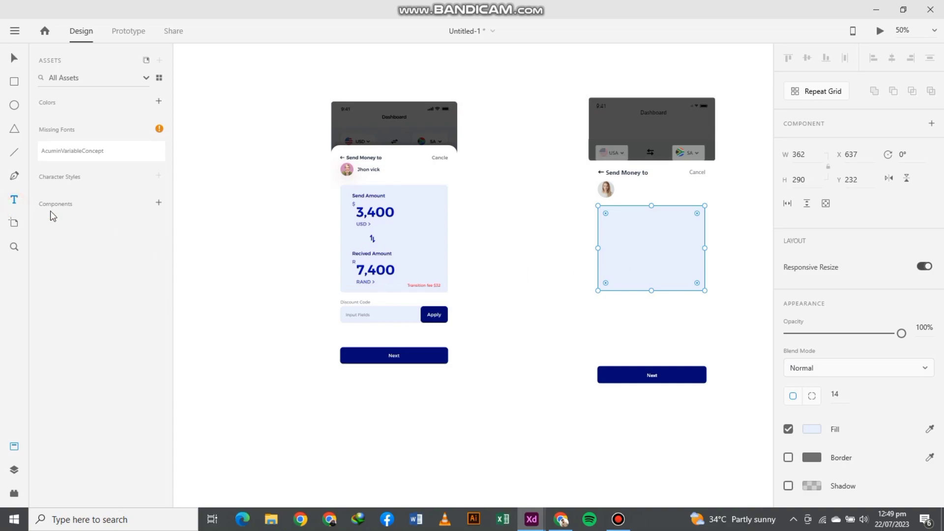
pyautogui.click(515, 270)
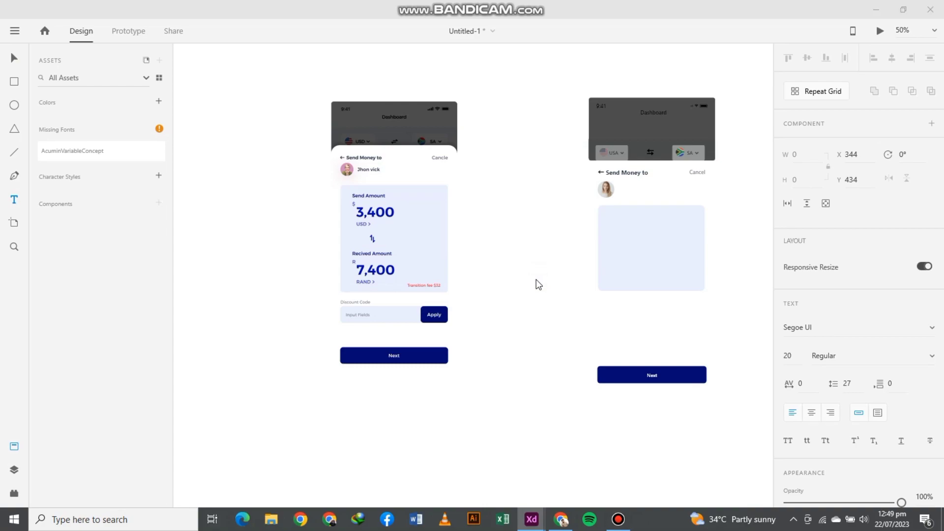
# - Save the document as an XD file named Order Creation 2
pyautogui.hotkey('ctrl', 's')
pyautogui.write('O')
pyautogui.press('Down')
pyautogui.press('Down')
pyautogui.press('Down')
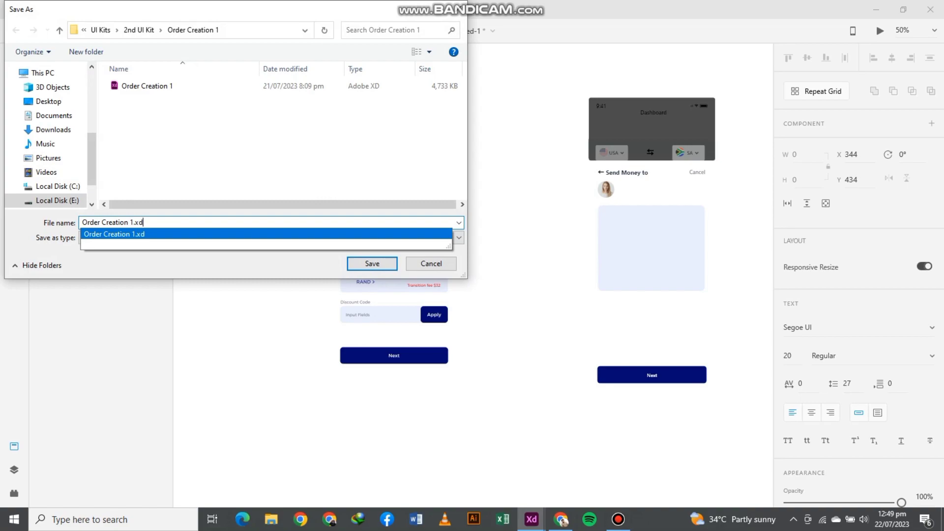
pyautogui.press('BackSpace')
pyautogui.press('BackSpace')
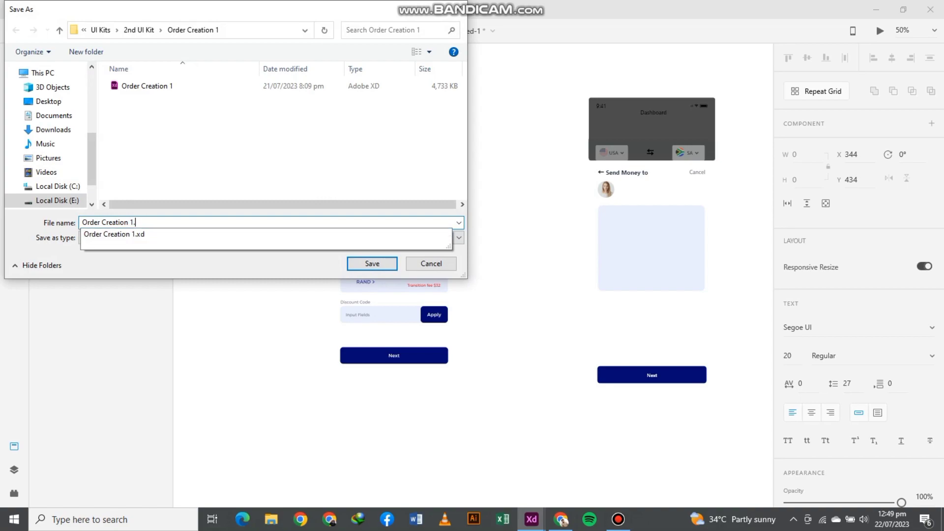
pyautogui.write('2')
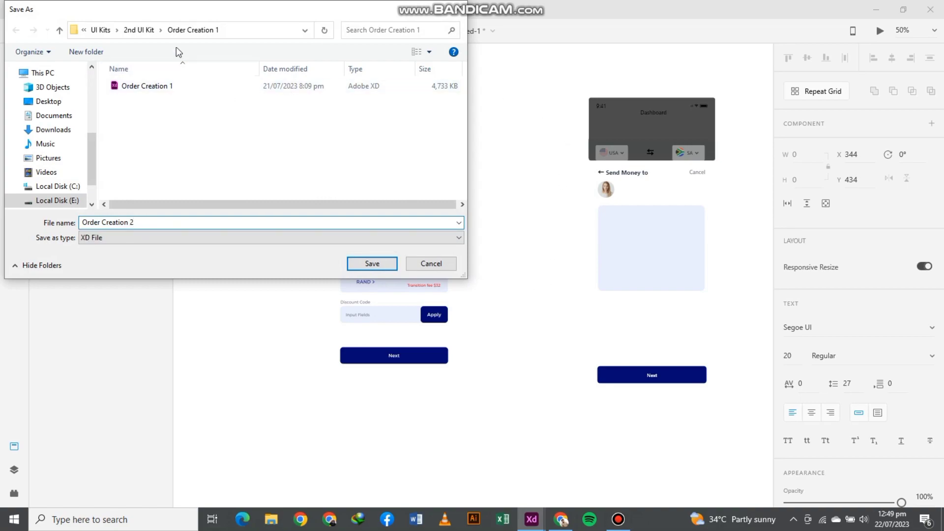
pyautogui.click(149, 38)
pyautogui.press('Escape')
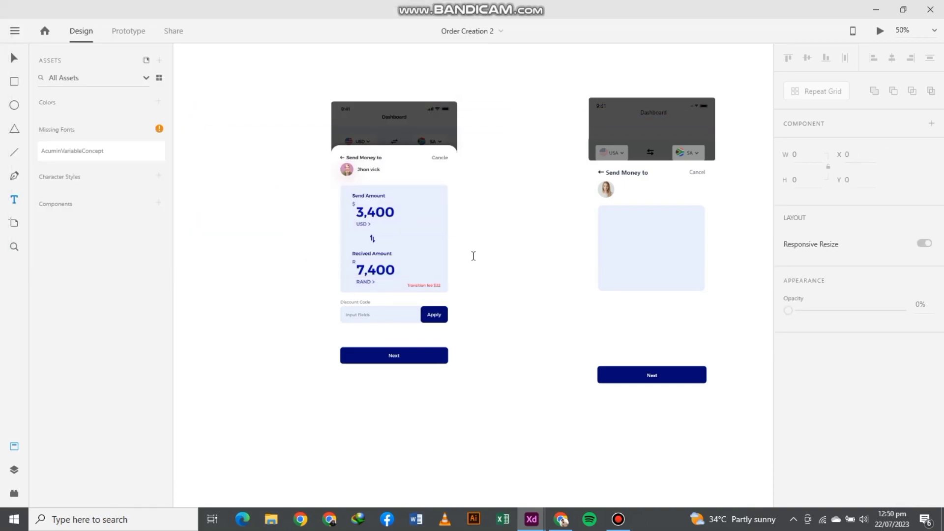
# - Add the text Send Amount between the two screens and set its font size to 24
pyautogui.click(517, 230)
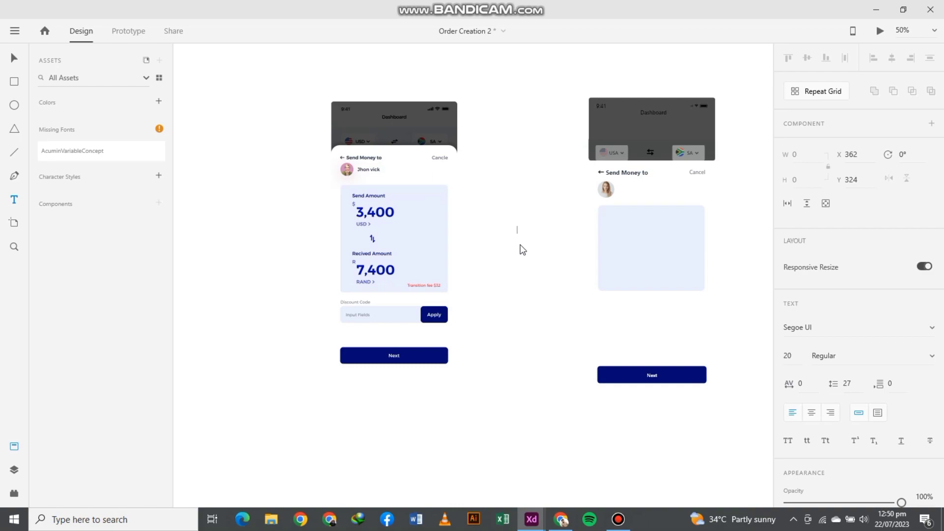
pyautogui.write('Send Amount')
pyautogui.click(14, 58)
pyautogui.click(795, 357)
pyautogui.doubleClick(794, 357)
pyautogui.write('24')
pyautogui.press('Return')
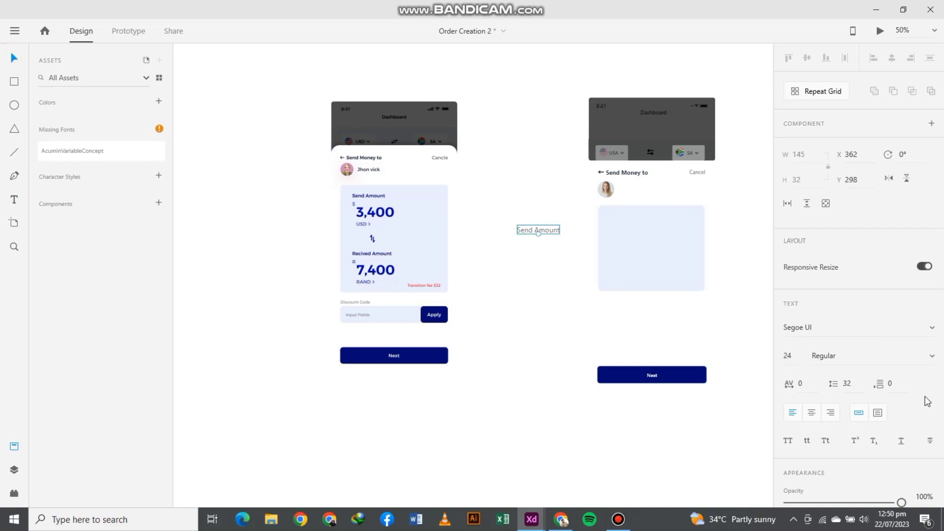
# - Fill the Send Amount text with the navy sampled from the reference Apply button and set its font to Acumin Variable Concept
pyautogui.scroll(-4, 915, 471)
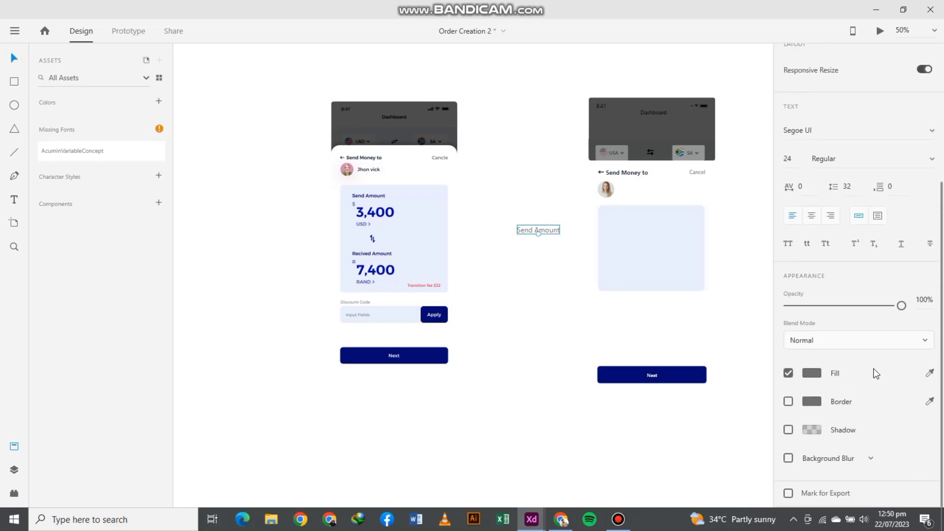
pyautogui.click(928, 373)
pyautogui.click(435, 310)
pyautogui.scroll(4, 852, 334)
pyautogui.scroll(-2, 851, 349)
pyautogui.click(828, 213)
pyautogui.write('Acumin Variable Concept')
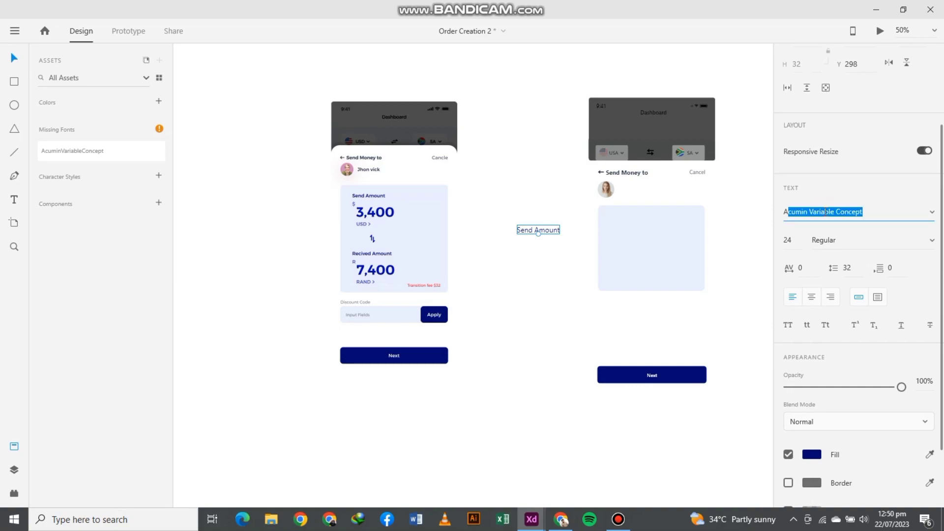
# - Try the Bold weight on the Send Amount text, settling on Semibold
pyautogui.click(839, 242)
pyautogui.write('Bold')
pyautogui.press('Return')
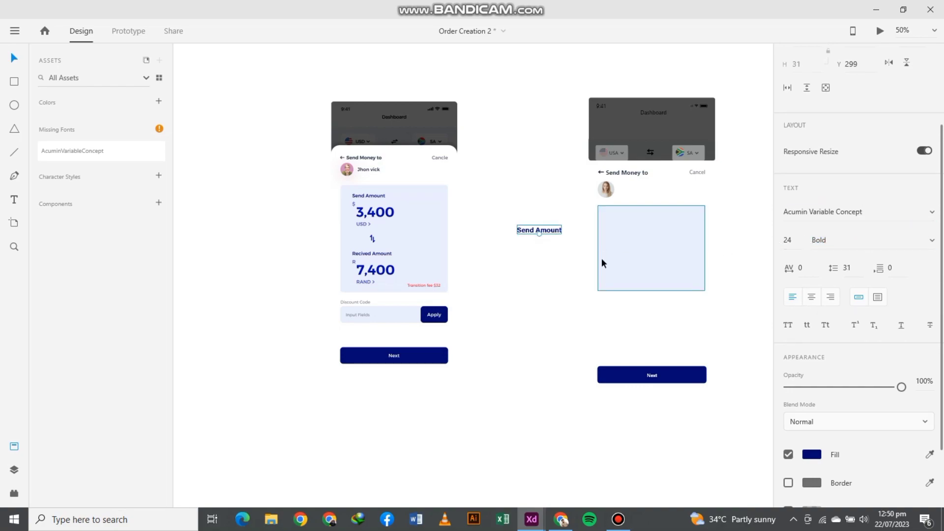
pyautogui.click(818, 239)
pyautogui.write('Semib')
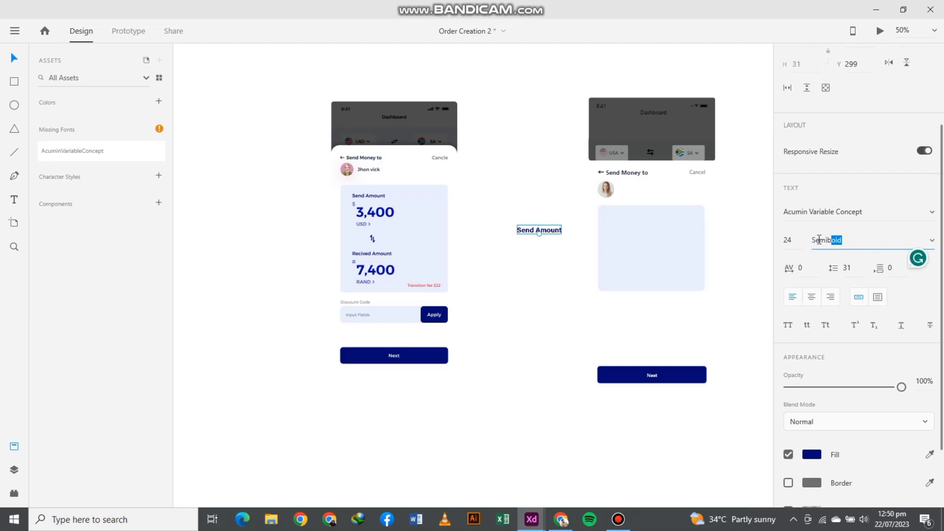
pyautogui.press('Return')
# - Move the Send Amount text into the upper-left area of the new light blue card
pyautogui.click(538, 230)
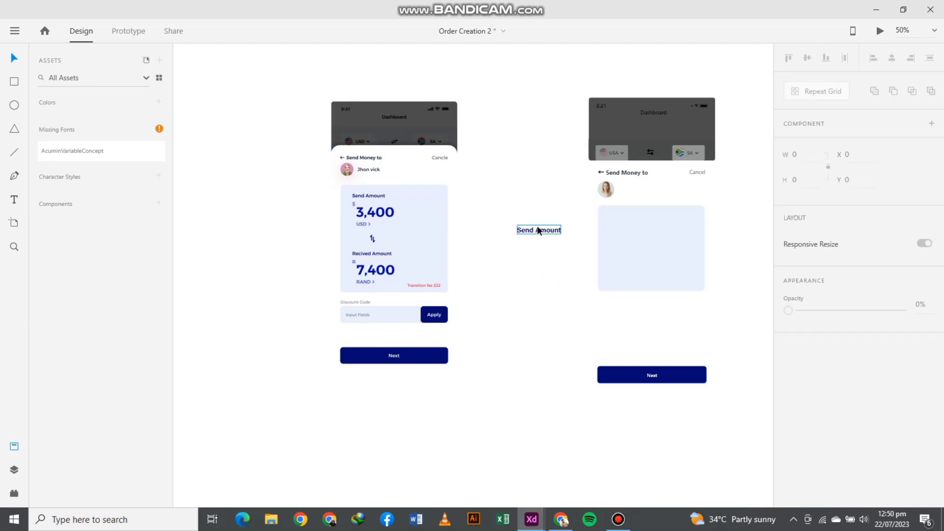
pyautogui.moveTo(533, 233); pyautogui.dragTo(629, 219)
pyautogui.click(487, 237)
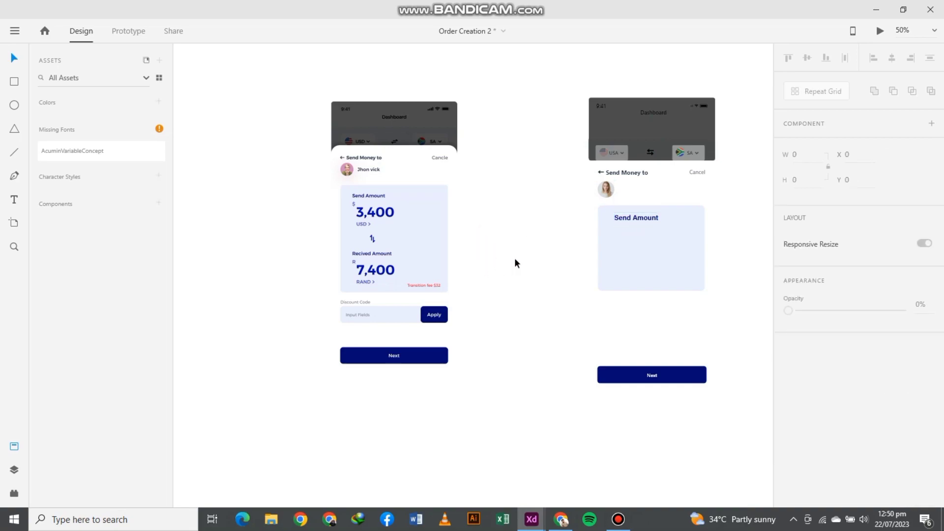
# - Add a second line containing a $ sign beneath Send Amount in the same text object
pyautogui.doubleClick(650, 219)
pyautogui.press('Right')
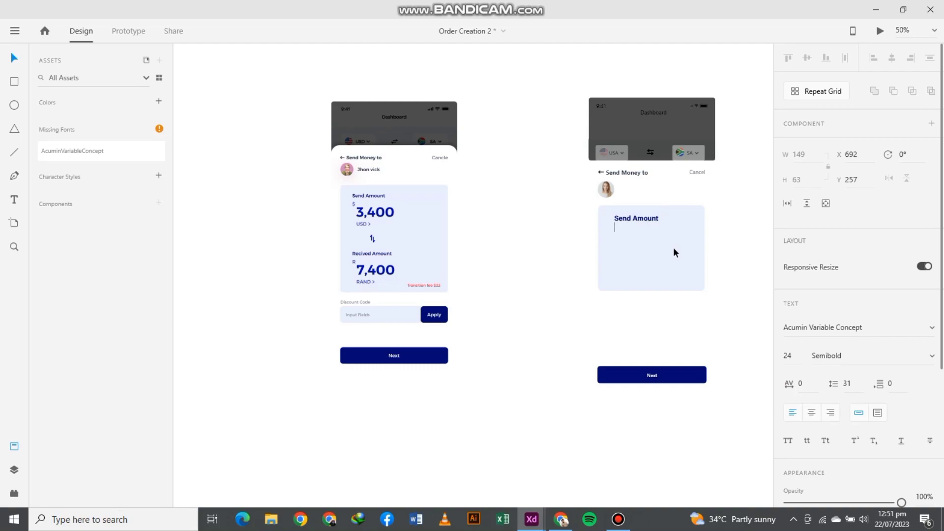
pyautogui.press('Return')
pyautogui.write('$')
pyautogui.press('Left')
pyautogui.press('Return')
pyautogui.press('BackSpace')
# - Change the $ line's font weight to Light
pyautogui.moveTo(619, 228); pyautogui.dragTo(614, 229)
pyautogui.click(865, 355)
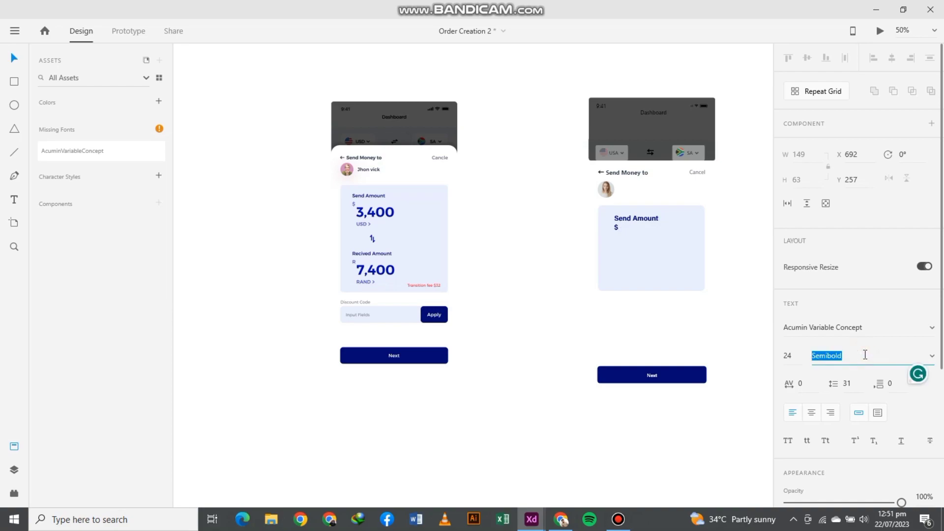
pyautogui.write('Light')
pyautogui.press('Return')
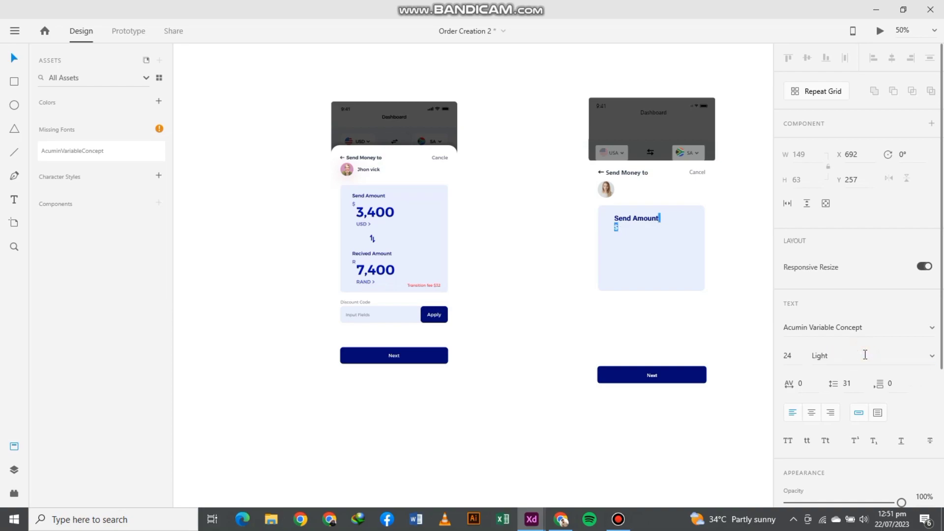
pyautogui.click(490, 312)
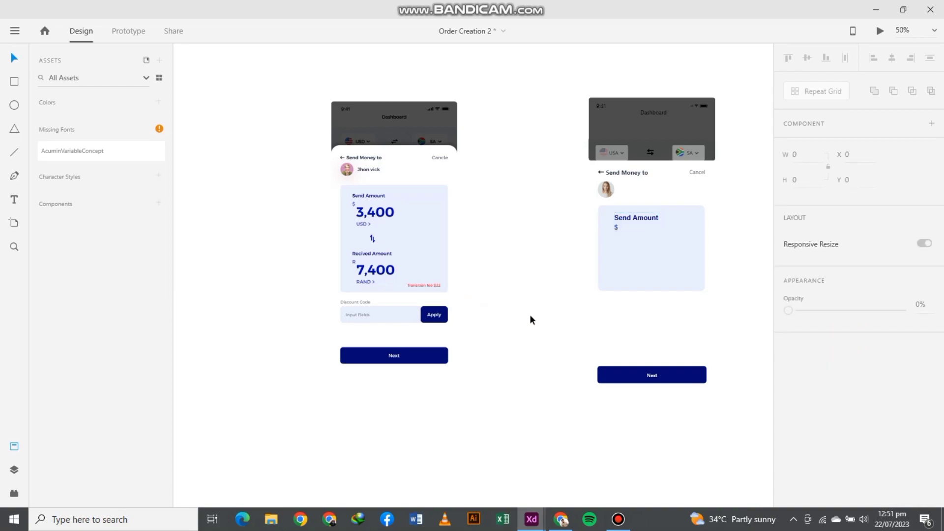
# - Place a copy of the Send Amount text just below the $ sign and change its wording to 3400
pyautogui.click(634, 217)
pyautogui.click(546, 331)
pyautogui.click(624, 223)
pyautogui.moveTo(624, 223); pyautogui.dragTo(630, 244)
pyautogui.doubleClick(622, 246)
pyautogui.hotkey('ctrl', 'a')
pyautogui.write('34')
pyautogui.click(791, 355)
pyautogui.write('32')
pyautogui.click(792, 355)
pyautogui.write('72')
pyautogui.press('Return')
pyautogui.click(633, 241)
pyautogui.press('Escape')
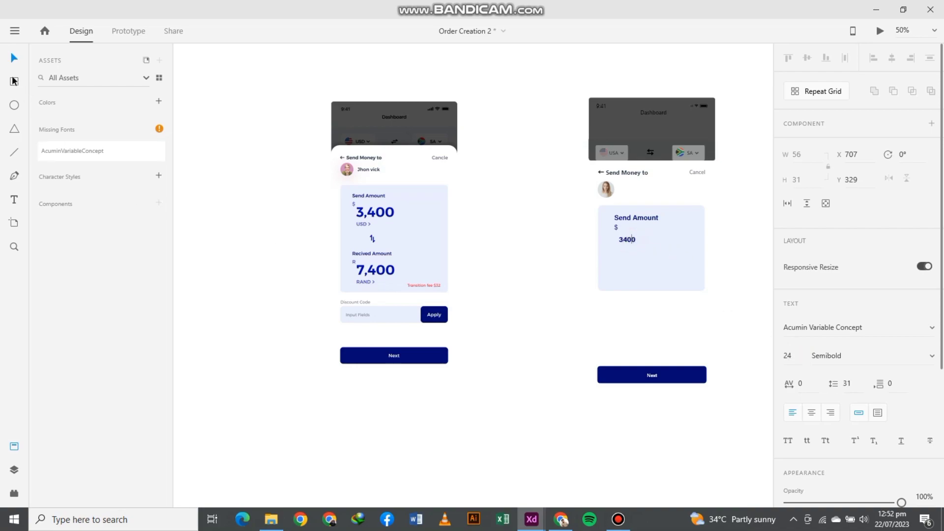
# - Try font sizes 32 and 72 on the 3400 amount, ending at 48
pyautogui.click(788, 355)
pyautogui.write('32')
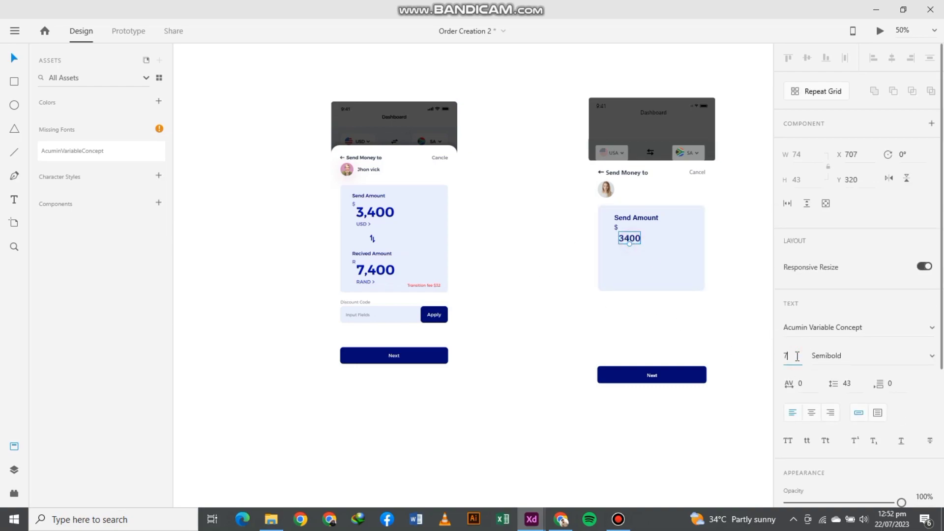
pyautogui.write('2')
pyautogui.press('Return')
pyautogui.moveTo(641, 238)
pyautogui.mouseDown()
pyautogui.moveTo(644, 254)
pyautogui.moveTo(640, 238)
pyautogui.mouseUp()
pyautogui.click(796, 357)
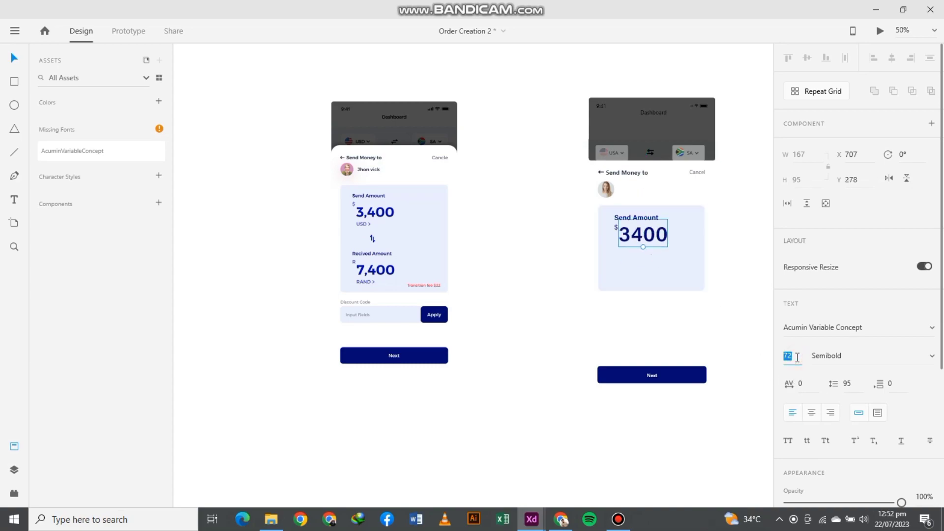
pyautogui.write('48')
pyautogui.press('Return')
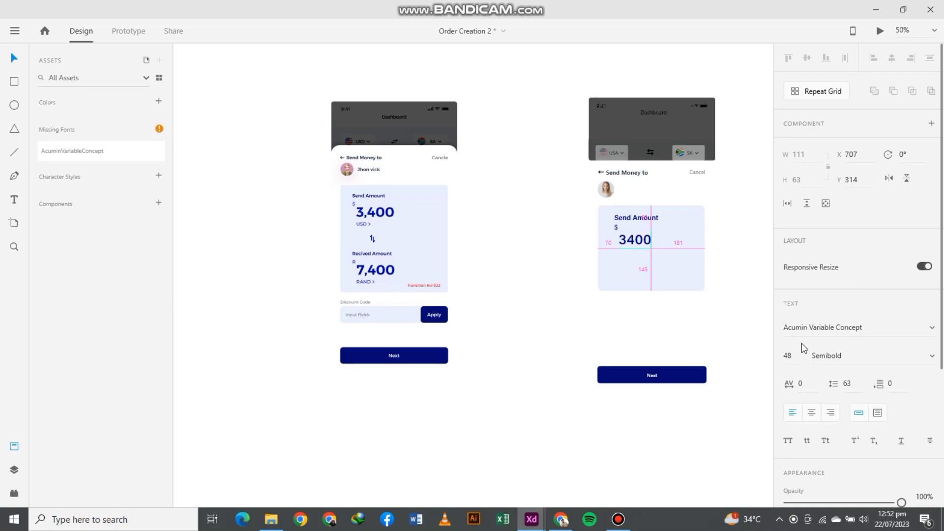
# - Add a second line reading USD> beneath the 3400 amount and select that line
pyautogui.click(509, 323)
pyautogui.click(640, 240)
pyautogui.doubleClick(639, 240)
pyautogui.press('Right')
pyautogui.press('Return')
pyautogui.write('USD>')
pyautogui.moveTo(619, 233); pyautogui.dragTo(619, 258)
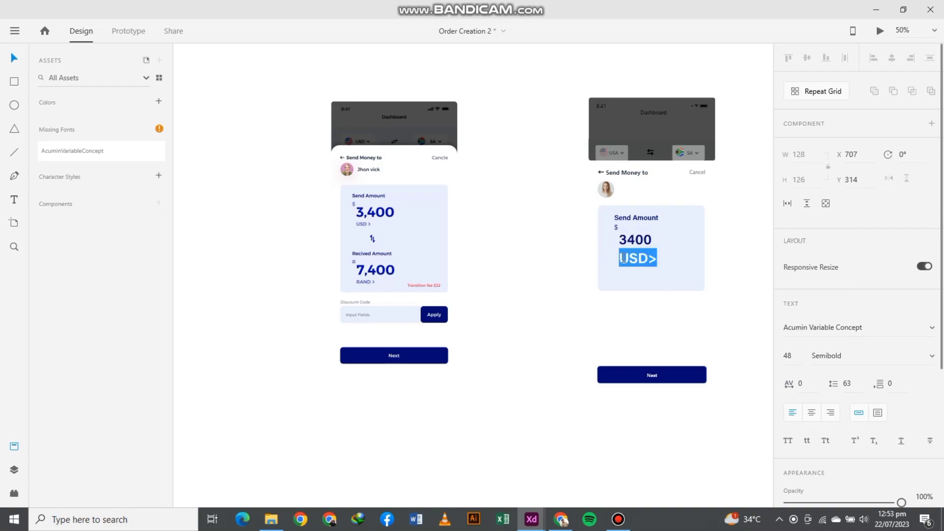
# - Change the USD> line's font weight to Light
pyautogui.click(866, 356)
pyautogui.write('Lig')
pyautogui.press('Return')
pyautogui.click(657, 257)
pyautogui.moveTo(657, 258); pyautogui.dragTo(619, 257)
pyautogui.press('Escape')
# - Set the font size of the USD> line to 32
pyautogui.doubleClick(652, 259)
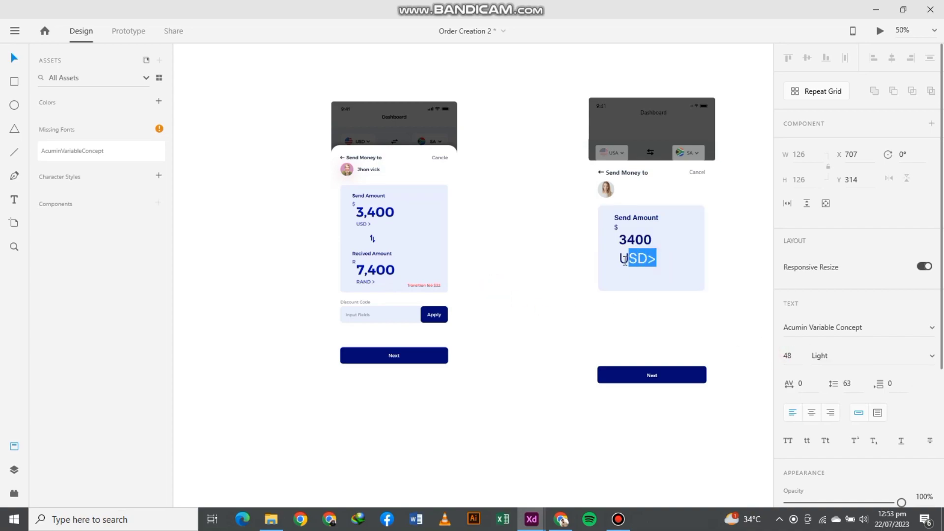
pyautogui.click(792, 357)
pyautogui.write('32')
pyautogui.press('Return')
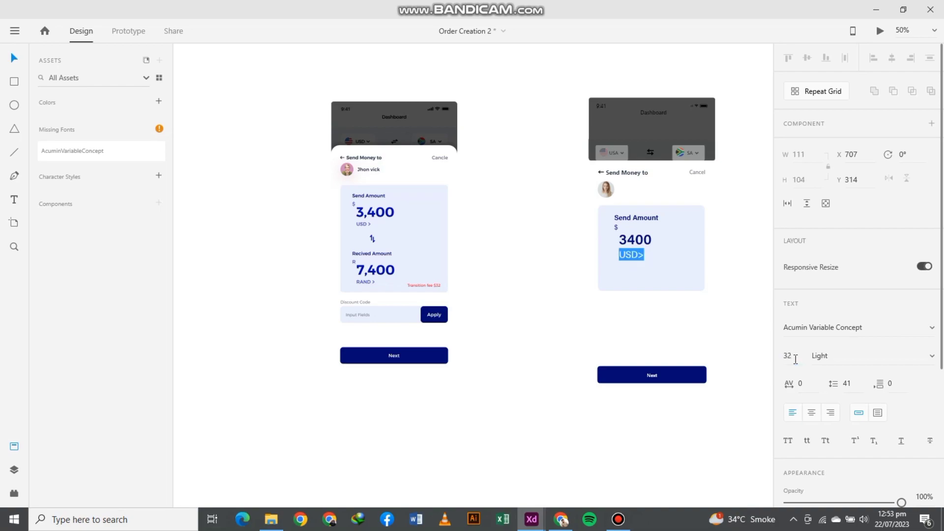
pyautogui.click(501, 290)
# - Reduce the USD> line to the same font size as the Send Amount label
pyautogui.click(639, 248)
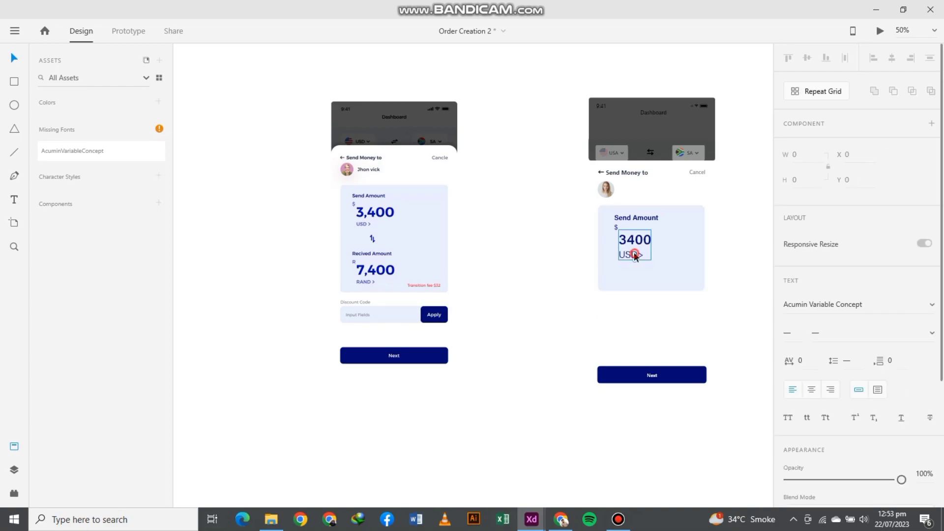
pyautogui.doubleClick(639, 248)
pyautogui.moveTo(645, 254); pyautogui.dragTo(619, 254)
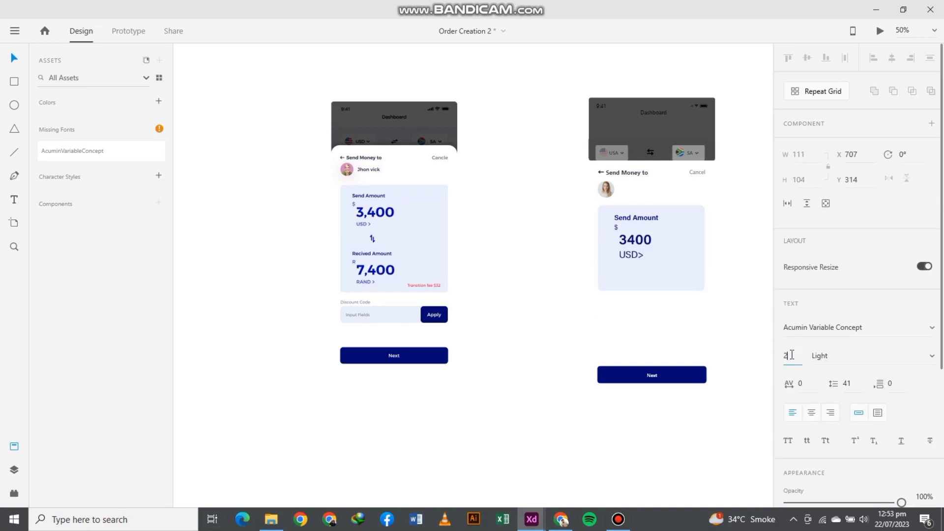
pyautogui.click(503, 255)
# - Reduce the 3400 amount's font size to 36, leaving the USD> line as it is
pyautogui.click(634, 240)
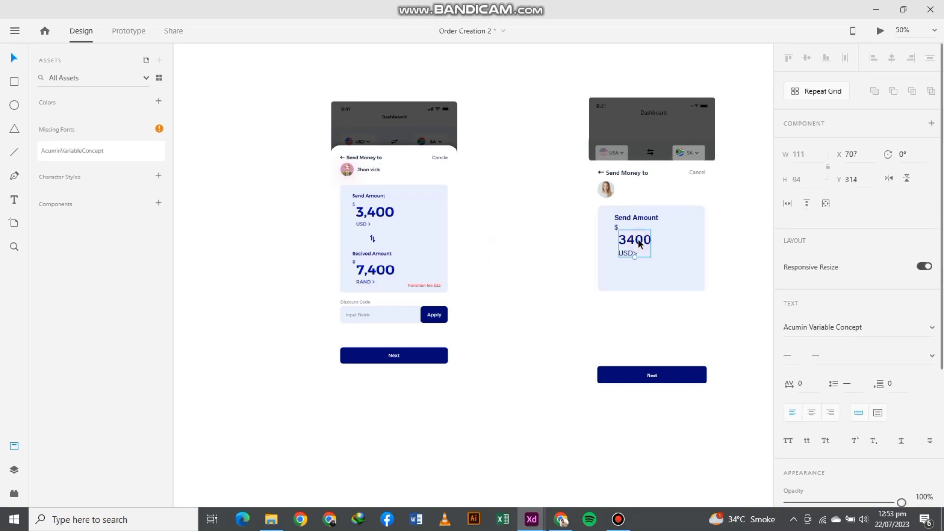
pyautogui.doubleClick(634, 240)
pyautogui.click(789, 356)
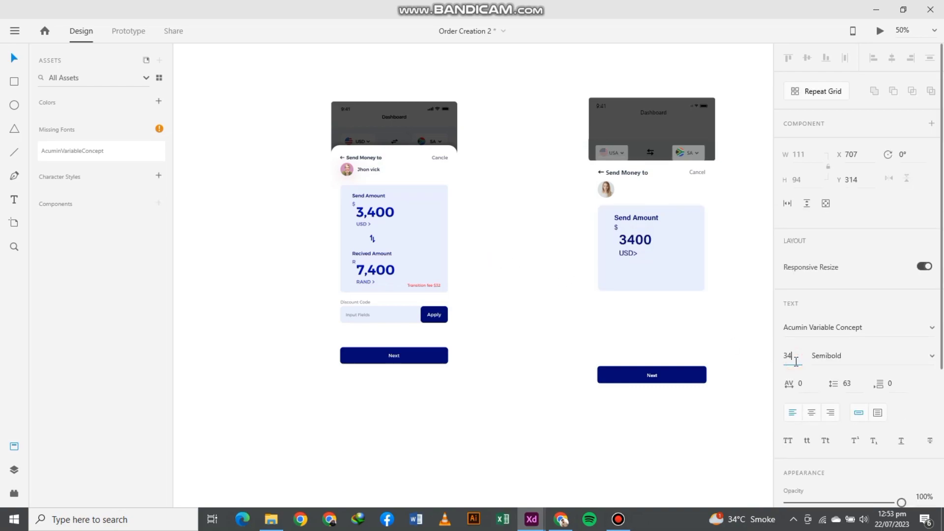
pyautogui.press('Return')
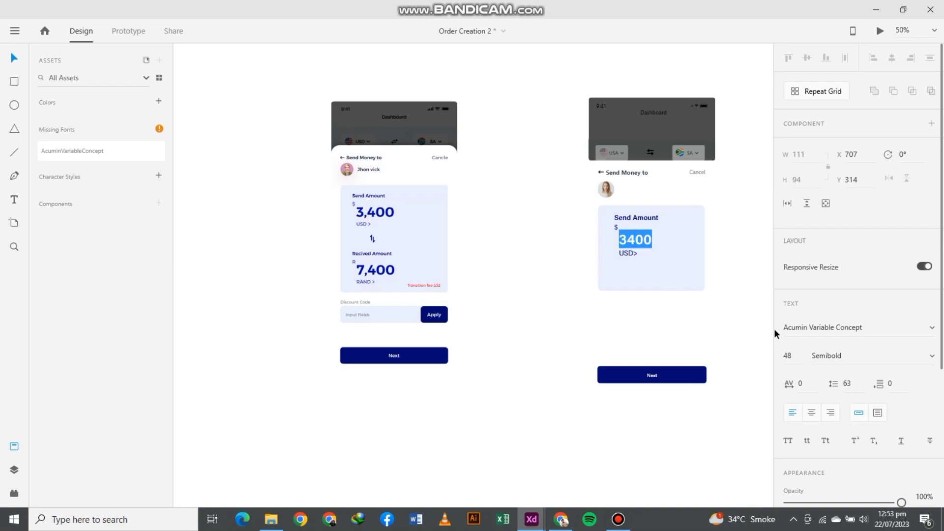
pyautogui.hotkey('ctrl', 'z')
pyautogui.click(789, 355)
pyautogui.write('36')
pyautogui.press('Return')
pyautogui.click(527, 294)
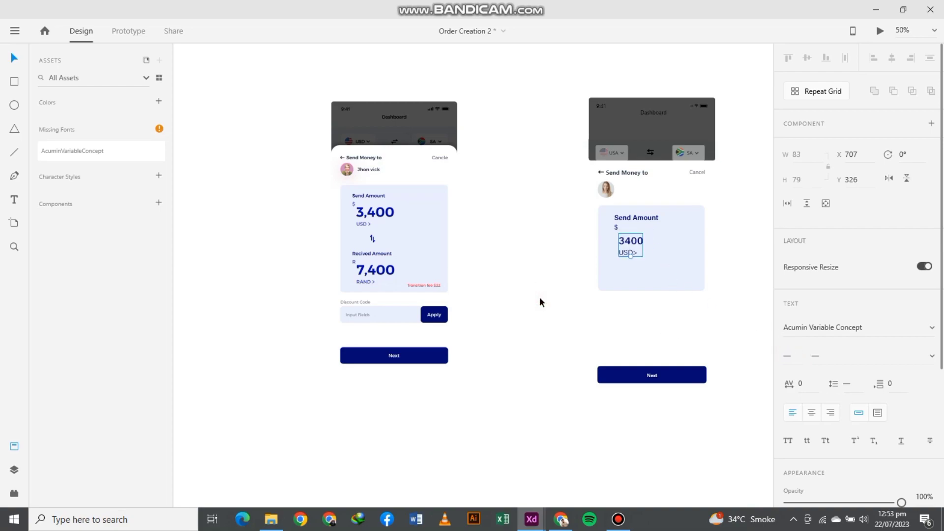
# - Ungroup the swap arrows between the USA and SA selectors and place a copy rotated -105° in the card below USD>
pyautogui.click(650, 152)
pyautogui.rightClick(650, 153)
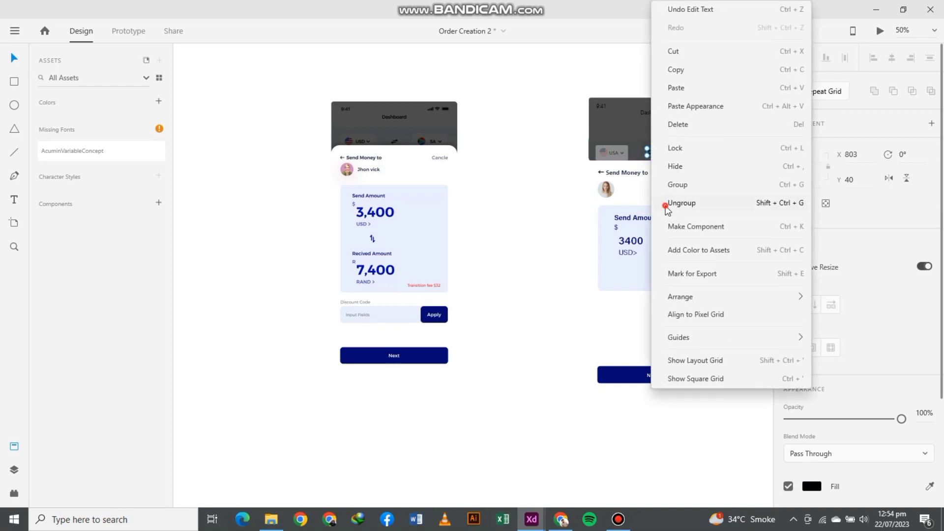
pyautogui.click(668, 203)
pyautogui.click(651, 156)
pyautogui.moveTo(645, 225); pyautogui.dragTo(638, 265)
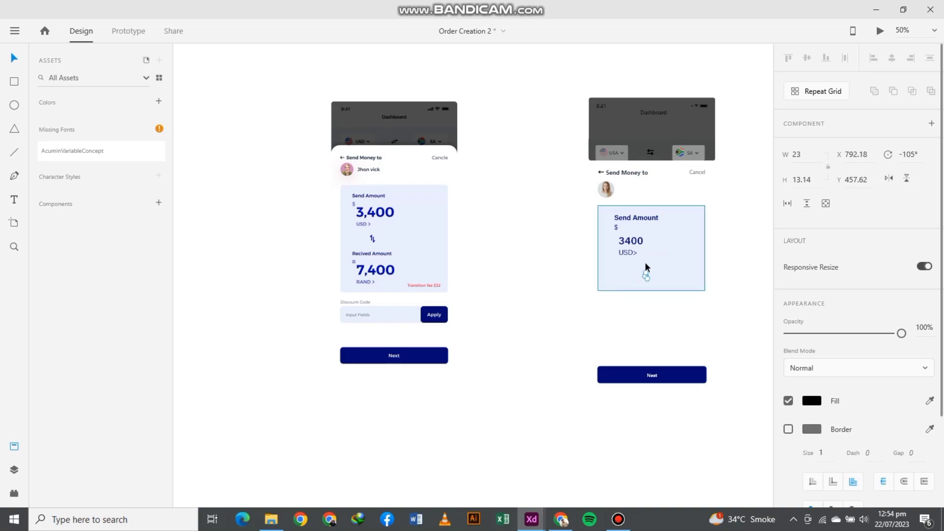
pyautogui.press('Delete')
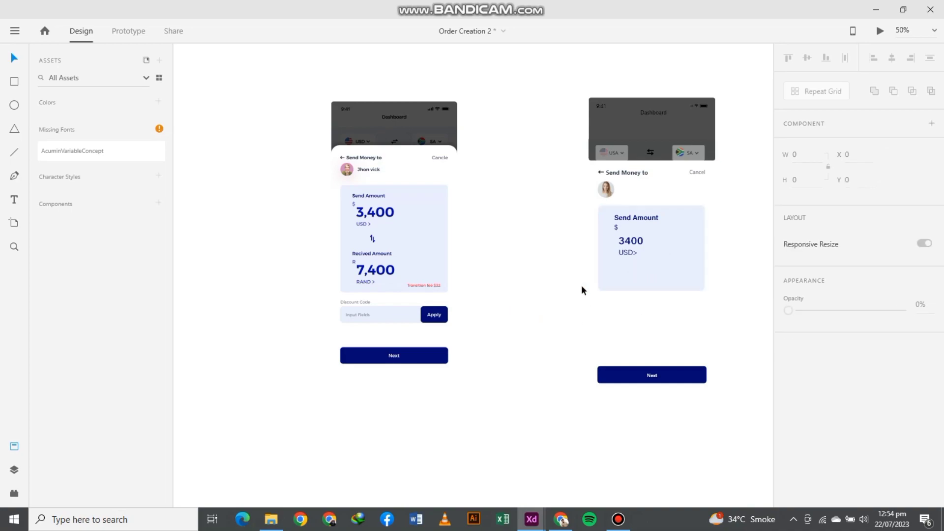
pyautogui.hotkey('ctrl', 'z')
pyautogui.rightClick(646, 276)
pyautogui.moveTo(690, 285)
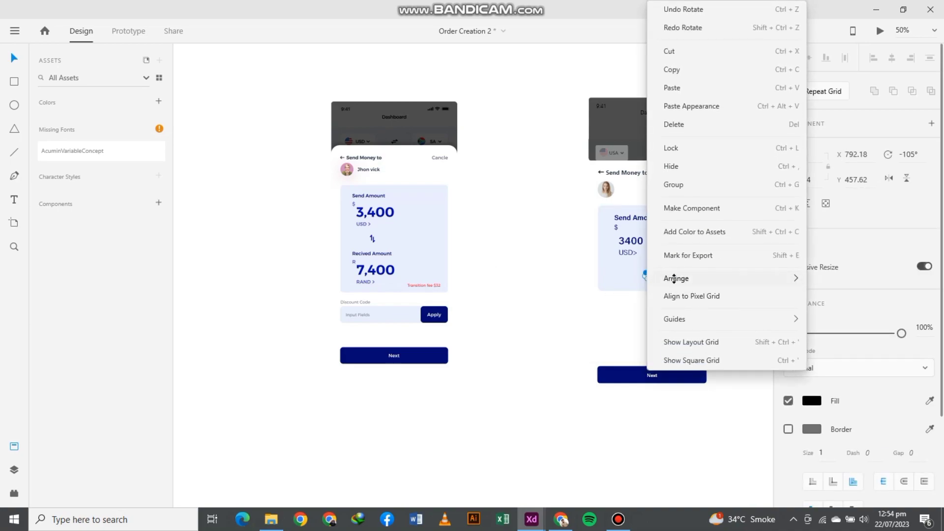
pyautogui.click(592, 281)
pyautogui.click(457, 257)
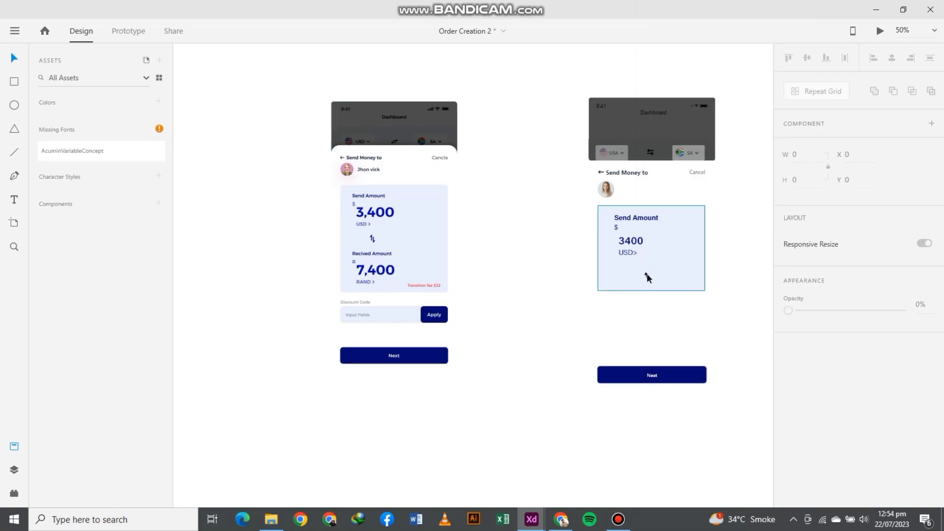
# - Rotate the copied swap arrows upright to -90° and keep them selected
pyautogui.click(647, 275)
pyautogui.moveTo(646, 275); pyautogui.dragTo(650, 269)
pyautogui.click(576, 292)
pyautogui.click(646, 276)
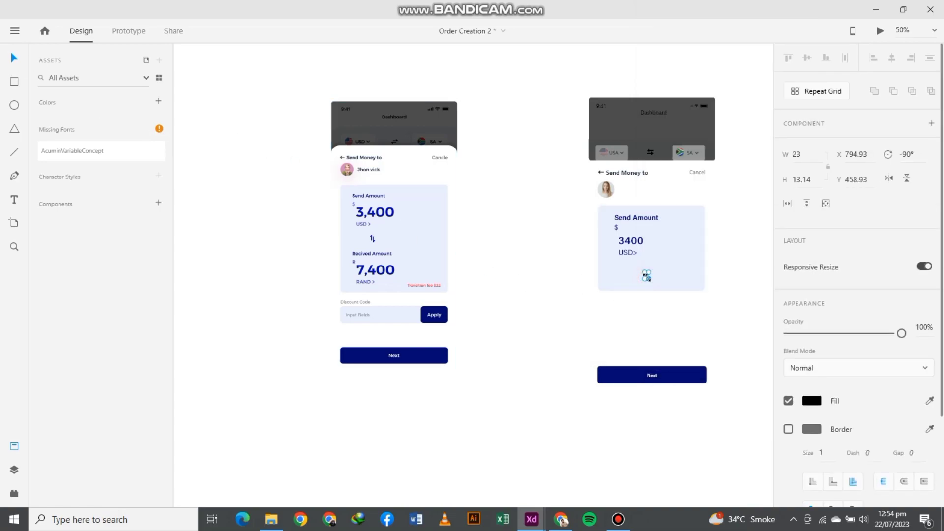
# - Replace the card's swap arrows with a fresh copy of the header arrows, placed upright in front of the card below USD>
pyautogui.press('Delete')
pyautogui.click(650, 155)
pyautogui.doubleClick(650, 154)
pyautogui.moveTo(646, 175); pyautogui.dragTo(640, 266)
pyautogui.rightClick(584, 274)
pyautogui.moveTo(690, 300)
pyautogui.click(763, 297)
pyautogui.click(501, 266)
pyautogui.click(639, 267)
# - Fill the card's swap arrows with the navy sampled from the Next button
pyautogui.scroll(-3, 914, 442)
pyautogui.scroll(3, 905, 442)
pyautogui.click(926, 488)
pyautogui.click(685, 379)
pyautogui.click(517, 291)
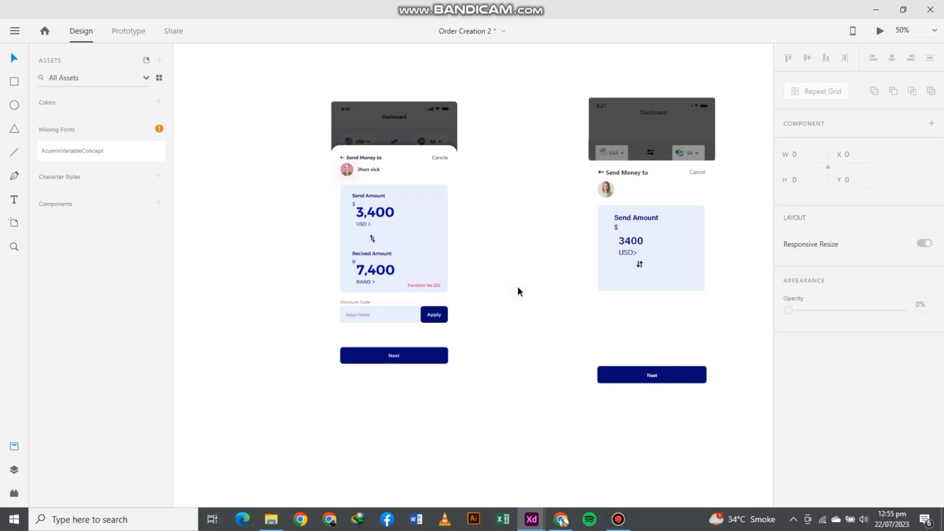
# - Place a copy of the Send Amount, $, 3400 and USD> text below the swap arrows
pyautogui.scroll(-1, 591, 302)
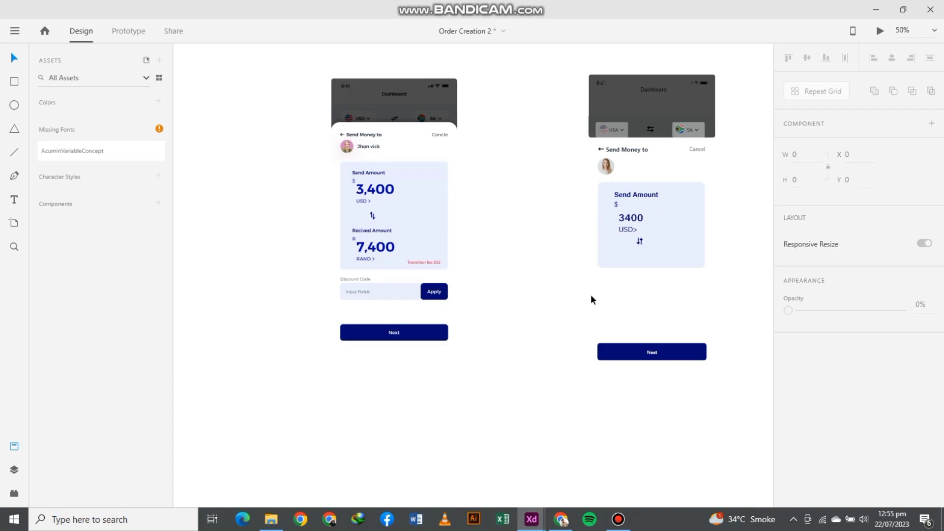
pyautogui.click(675, 207)
pyautogui.click(665, 165)
pyautogui.moveTo(659, 253); pyautogui.dragTo(635, 216)
pyautogui.moveTo(666, 223); pyautogui.dragTo(616, 262)
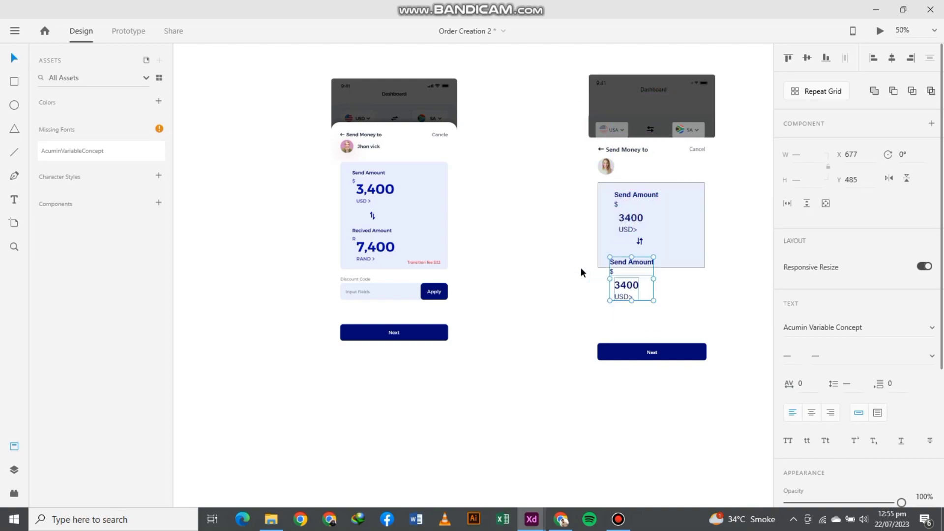
pyautogui.click(583, 266)
# - Change the copied heading from Send Amount to Recieved Amount
pyautogui.click(647, 270)
pyautogui.doubleClick(631, 263)
pyautogui.press('Left')
pyautogui.press('Right')
pyautogui.press('Right')
pyautogui.press('Right')
pyautogui.press('Right')
pyautogui.press('BackSpace')
pyautogui.press('BackSpace')
pyautogui.press('BackSpace')
pyautogui.press('BackSpace')
pyautogui.write('Recieved')
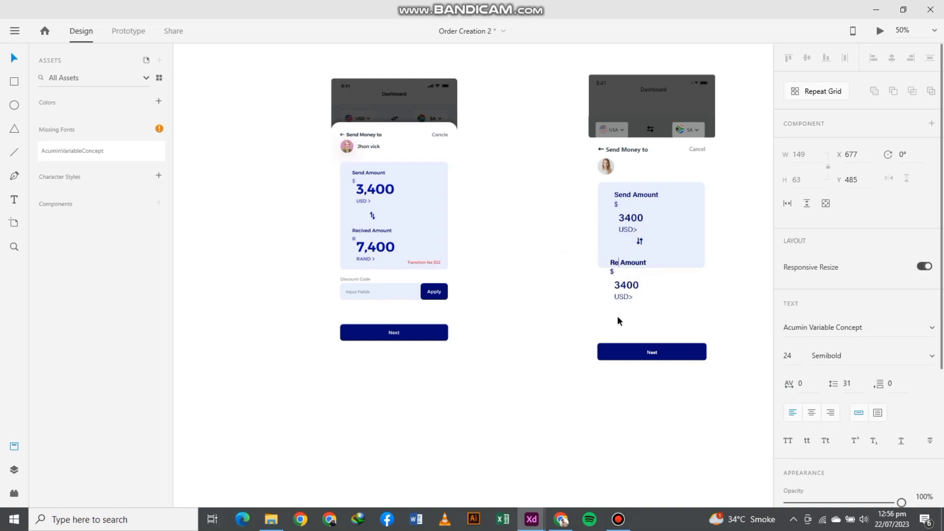
# - Change the copied block's $ symbol to R and its USD> line to RAND>
pyautogui.click(616, 270)
pyautogui.click(626, 297)
pyautogui.doubleClick(620, 296)
pyautogui.press('Down')
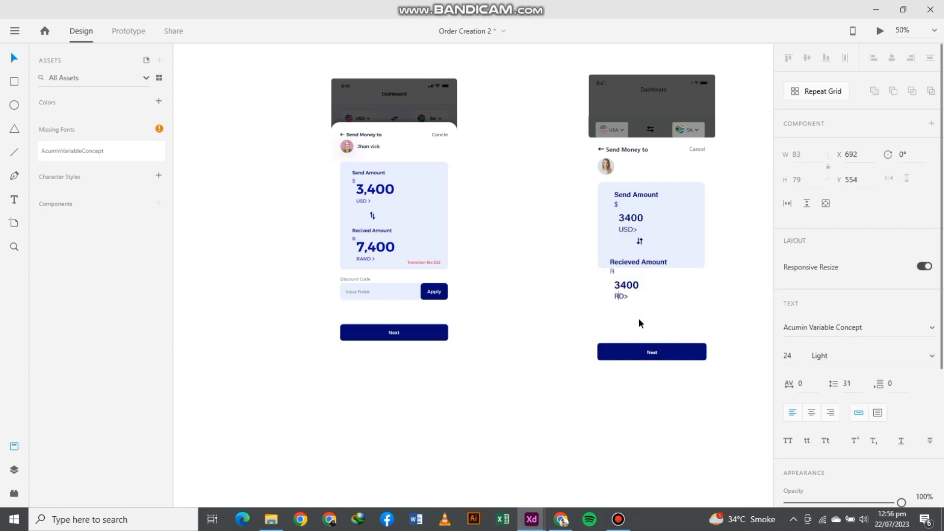
pyautogui.click(497, 316)
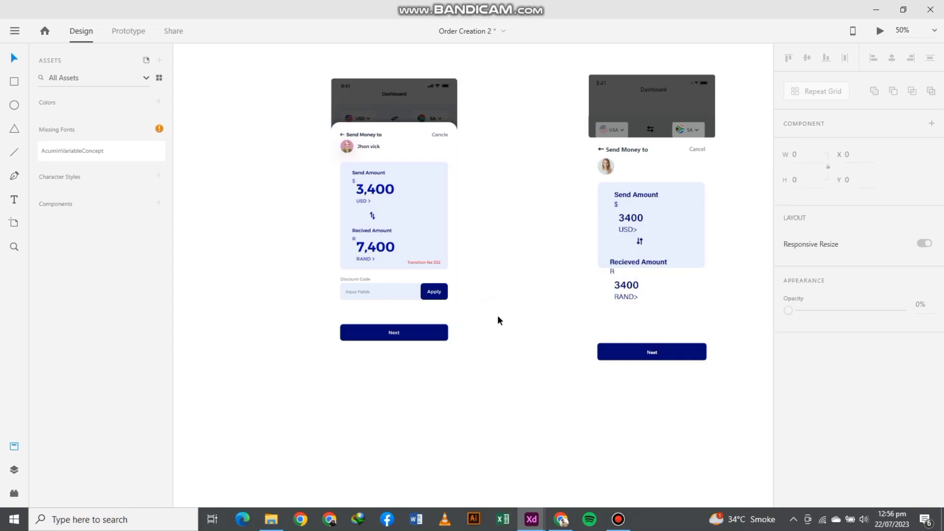
# - Set all text in the Recieved Amount block to font size 24
pyautogui.moveTo(676, 302); pyautogui.dragTo(614, 264)
pyautogui.click(636, 314)
pyautogui.click(635, 296)
pyautogui.moveTo(659, 303); pyautogui.dragTo(615, 257)
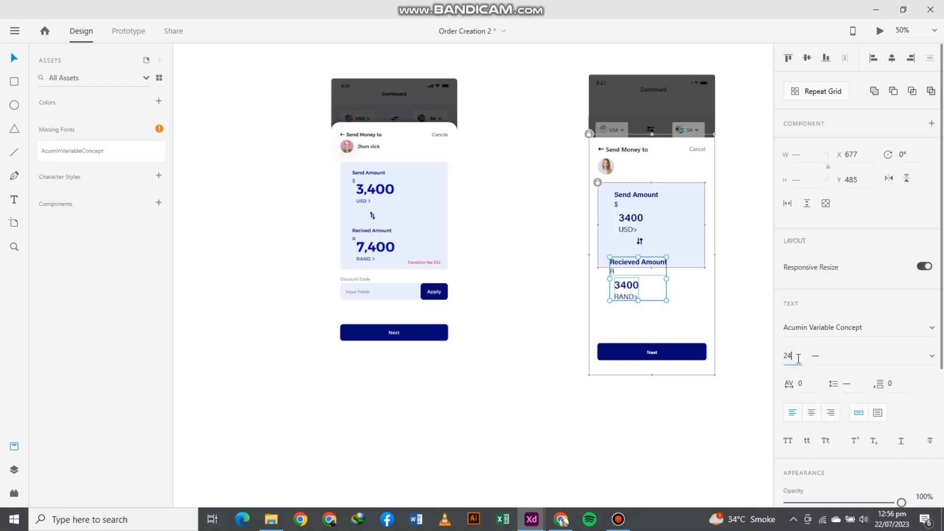
pyautogui.hotkey('ctrl', 'z')
pyautogui.click(547, 351)
# - Set all text in the Send Amount block to font size 24
pyautogui.click(638, 223)
pyautogui.moveTo(668, 186); pyautogui.dragTo(611, 234)
pyautogui.click(792, 358)
pyautogui.write('24')
pyautogui.press('Return')
pyautogui.click(666, 311)
# - Try to enlarge the light blue card so that it encloses the Recieved Amount block
pyautogui.scroll(3, 665, 304)
pyautogui.click(673, 295)
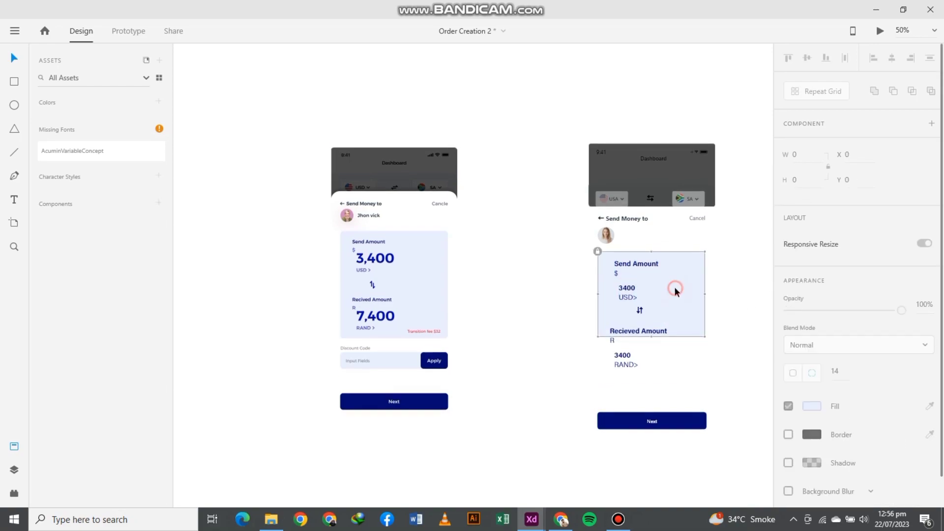
pyautogui.moveTo(652, 338); pyautogui.dragTo(651, 359)
pyautogui.moveTo(656, 310); pyautogui.dragTo(677, 287)
pyautogui.click(568, 275)
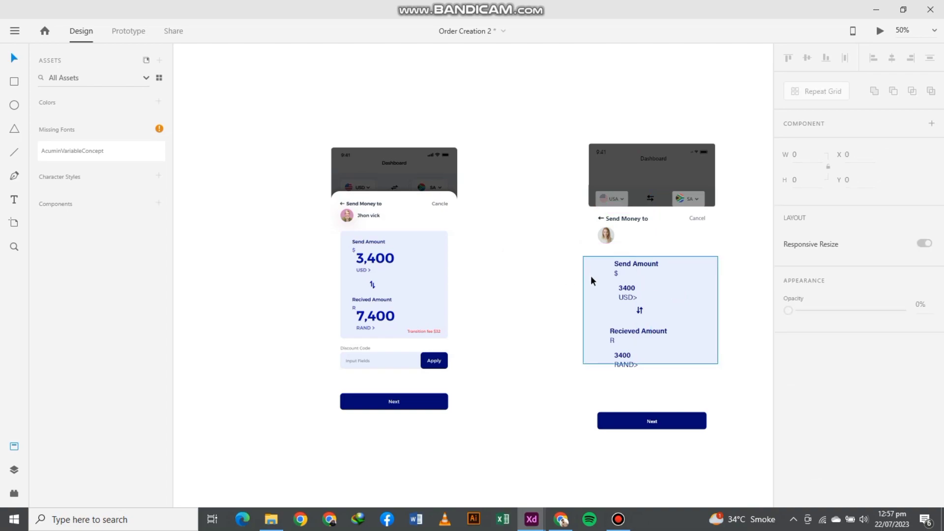
pyautogui.hotkey('ctrl', 'z')
pyautogui.hotkey('ctrl', 'z')
pyautogui.click(534, 306)
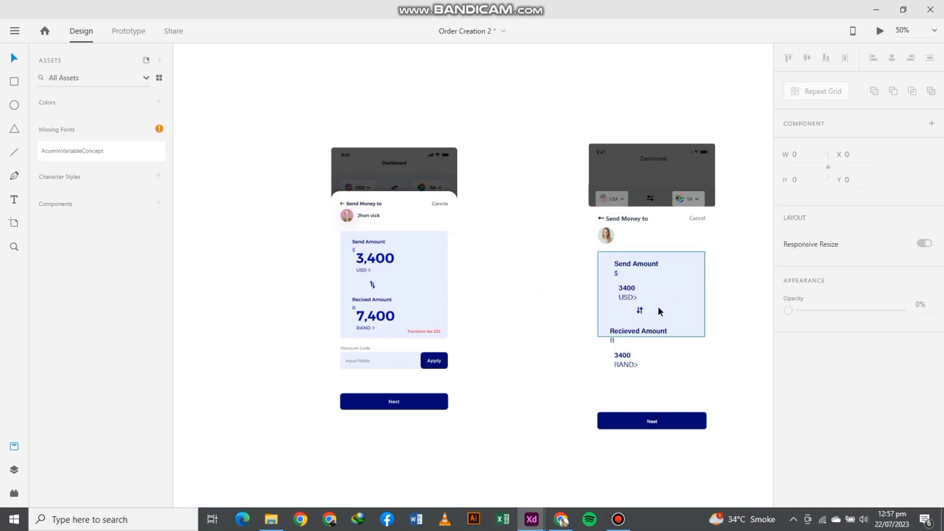
# - Move the Send Amount heading, the 3400 USD> text and the swap arrows together up about 18 px, to Y 239
pyautogui.hotkey('ctrl', '+')
pyautogui.hotkey('ctrl', '+')
pyautogui.moveTo(620, 289); pyautogui.dragTo(306, 135)
pyautogui.scroll(1, 308, 137)
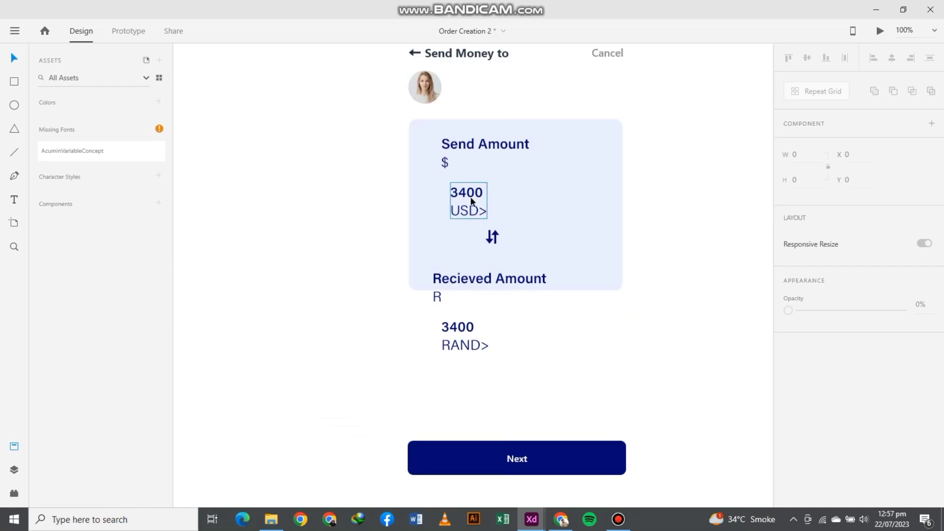
pyautogui.click(409, 185)
pyautogui.click(381, 215)
pyautogui.click(472, 156)
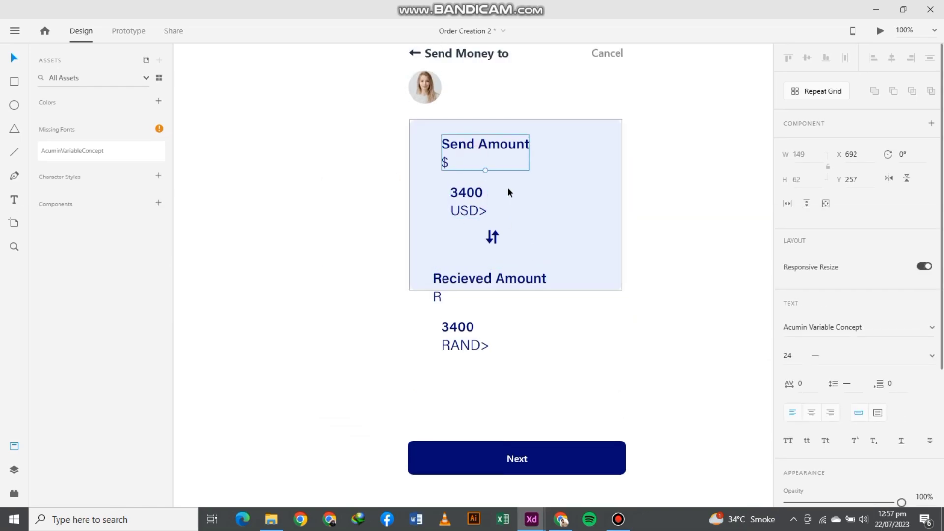
pyautogui.keyDown('shift'); pyautogui.click(462, 200); pyautogui.keyUp('shift')
pyautogui.keyDown('shift'); pyautogui.click(492, 237); pyautogui.keyUp('shift')
pyautogui.moveTo(442, 146)
pyautogui.mouseDown()
pyautogui.moveTo(452, 135)
pyautogui.moveTo(442, 137)
pyautogui.mouseUp()
# - Move the Recieved Amount heading and its 3400 RAND> text up under the swap arrows, to X 692, Y 443
pyautogui.click(461, 284)
pyautogui.keyDown('shift'); pyautogui.click(489, 359); pyautogui.keyUp('shift')
pyautogui.moveTo(452, 265)
pyautogui.mouseDown()
pyautogui.moveTo(456, 249)
pyautogui.moveTo(458, 257)
pyautogui.mouseUp()
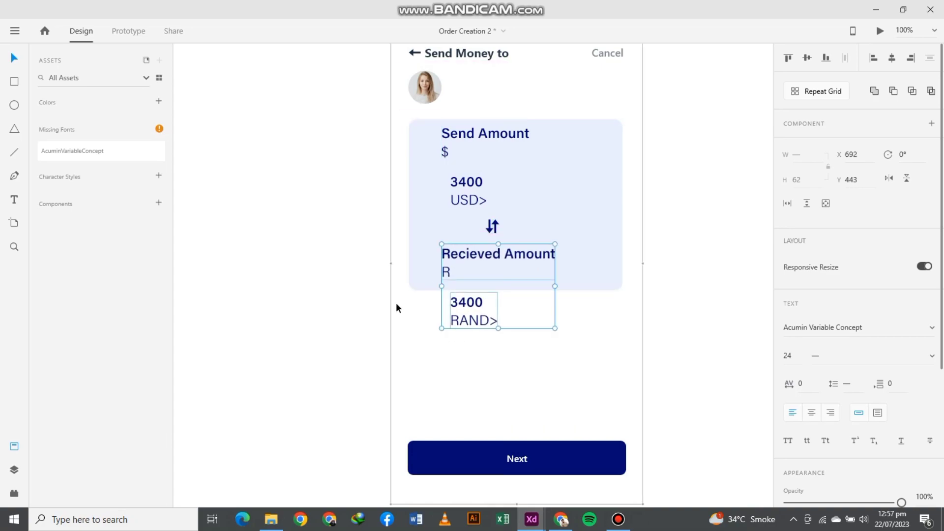
# - Extend the card's lower edge to a height of about 405 to enclose the Recieved Amount block
pyautogui.click(431, 277)
pyautogui.moveTo(514, 290); pyautogui.dragTo(512, 358)
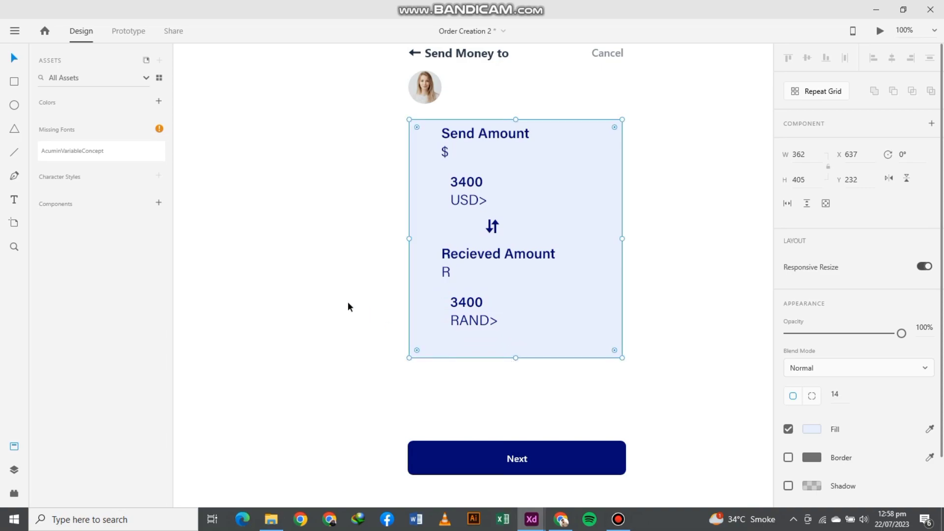
pyautogui.click(347, 302)
pyautogui.hotkey('ctrl', '-')
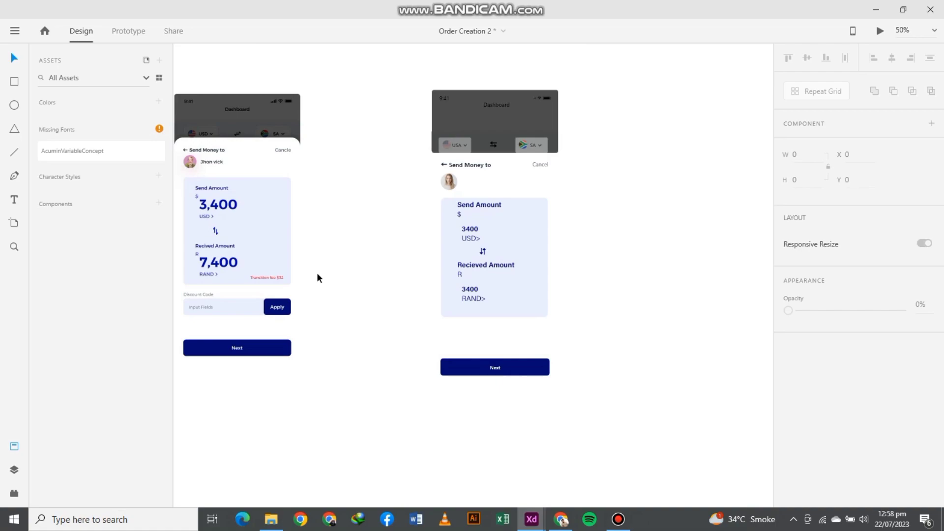
# - Place a copy of the Send Amount text in the card's lower right corner, below RAND>
pyautogui.hotkey('ctrl', '+')
pyautogui.moveTo(333, 276); pyautogui.dragTo(426, 242)
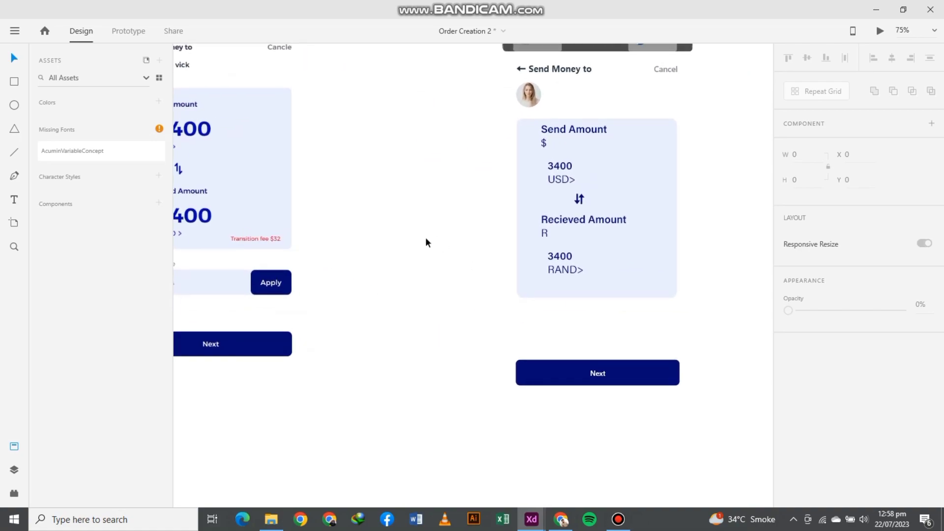
pyautogui.doubleClick(572, 220)
pyautogui.doubleClick(572, 219)
pyautogui.click(378, 255)
pyautogui.doubleClick(562, 129)
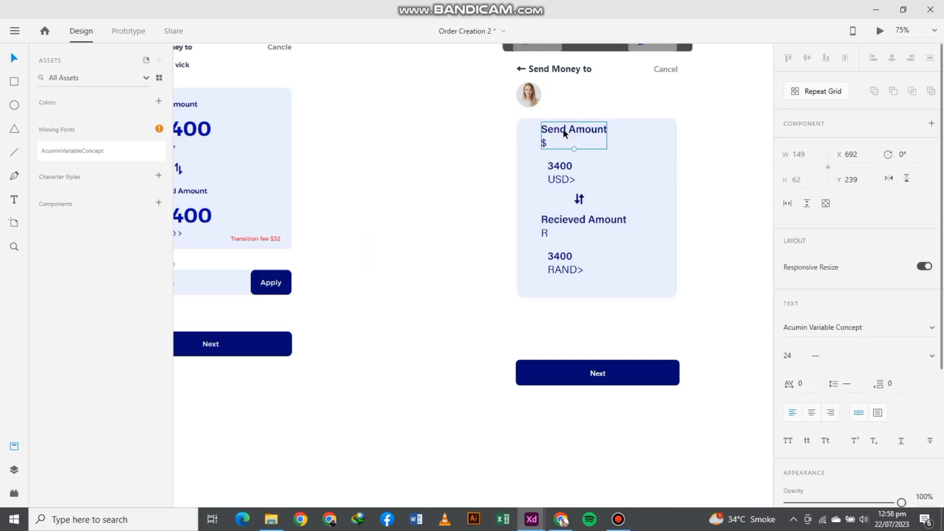
pyautogui.moveTo(563, 129); pyautogui.dragTo(621, 282)
# - Replace the copied text in the card's lower right corner with Transition fee $32
pyautogui.doubleClick(621, 283)
pyautogui.write('Transition d')
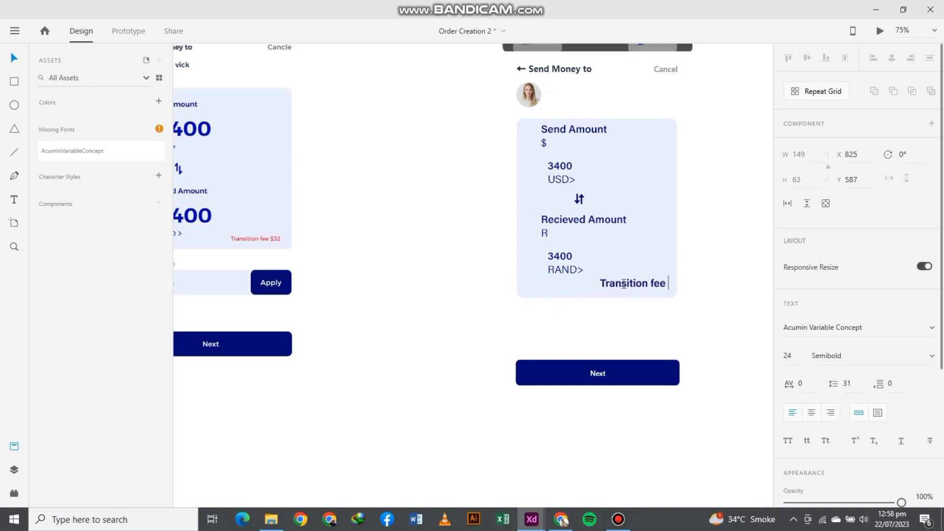
pyautogui.press('Escape')
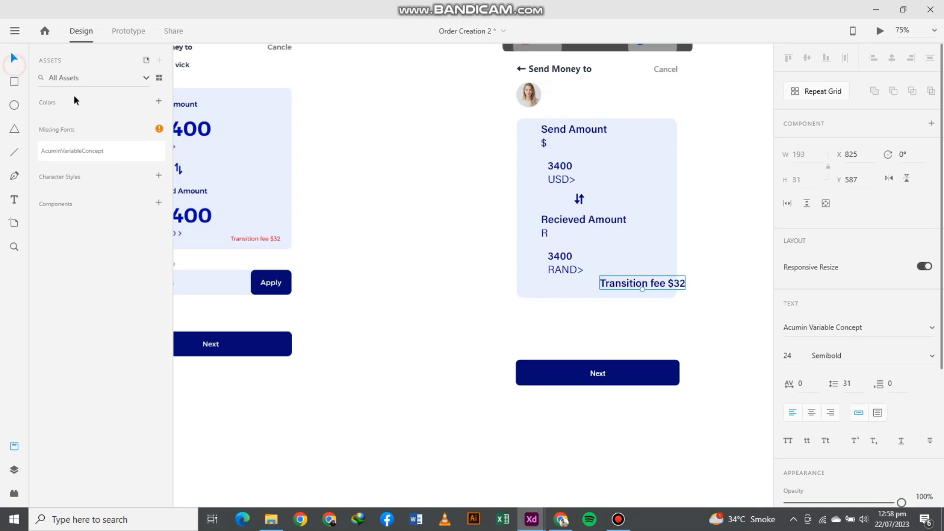
# - Fill the Transition fee $32 label with the red sampled from the reference fee text and set its font size to 18
pyautogui.scroll(-4, 919, 438)
pyautogui.click(928, 373)
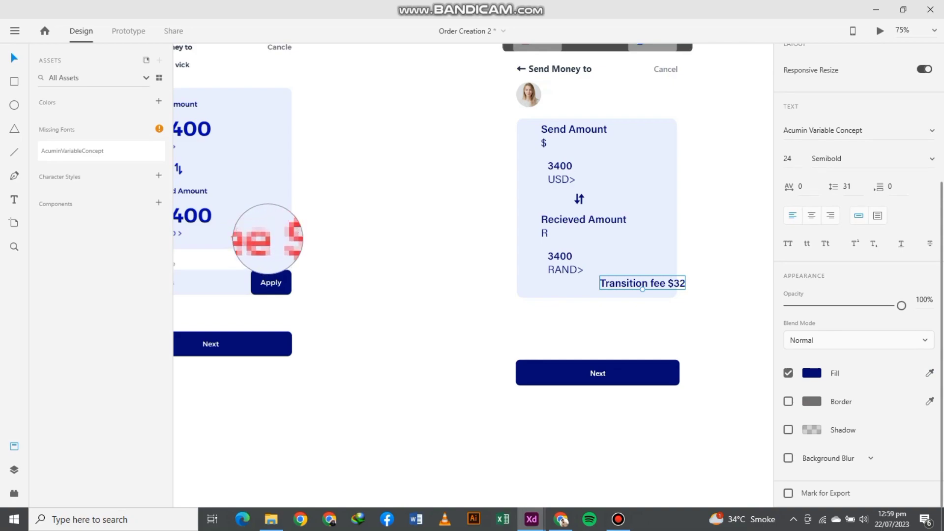
pyautogui.click(267, 240)
pyautogui.click(789, 159)
pyautogui.write('18')
pyautogui.press('Return')
pyautogui.click(393, 250)
# - Save the Order Creation 2 document
pyautogui.hotkey('ctrl', '-')
pyautogui.hotkey('ctrl', '-')
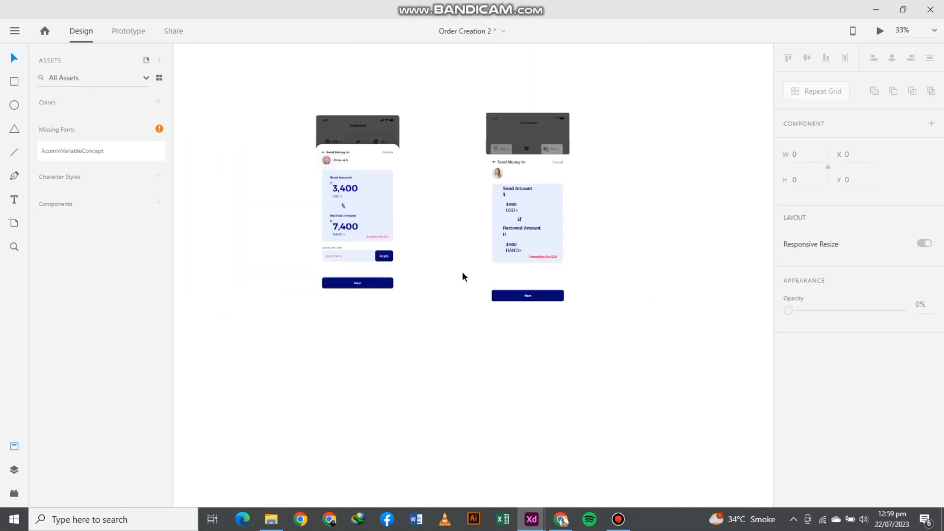
pyautogui.hotkey('ctrl', 's')
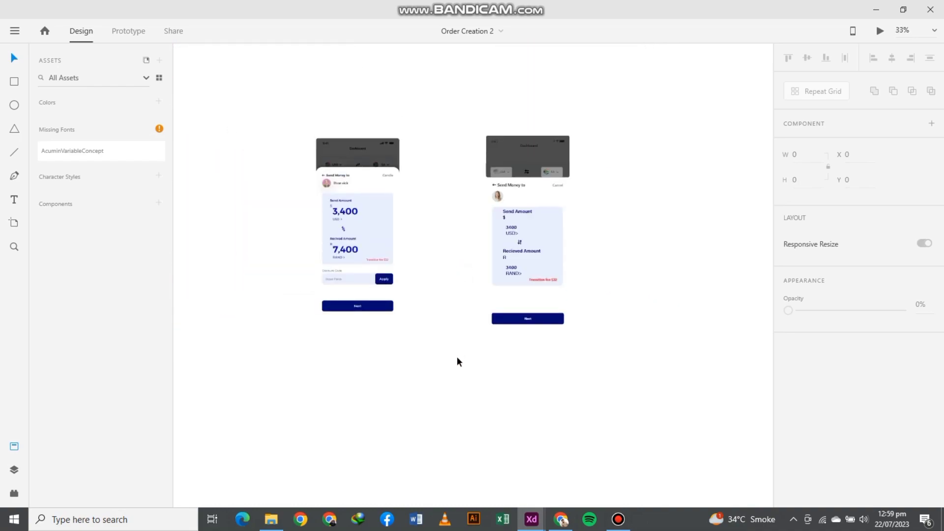
# - Draw a rectangle about 250 × 49 between the card and the Next button and round its corners to 5
pyautogui.scroll(5, 478, 316)
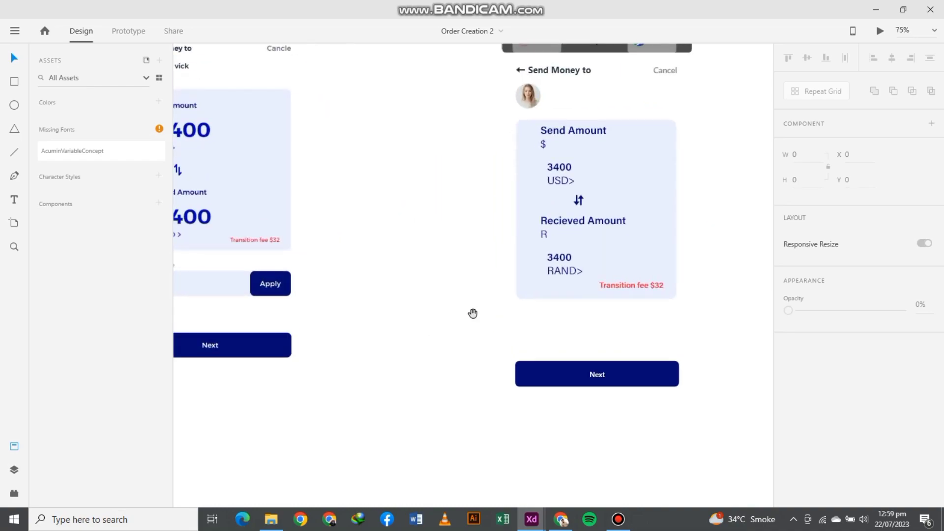
pyautogui.moveTo(542, 282); pyautogui.dragTo(527, 266)
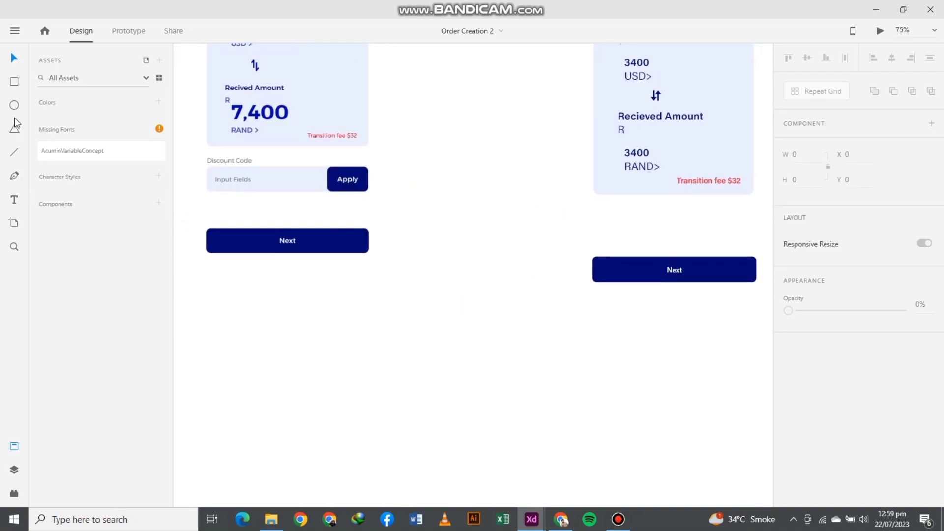
pyautogui.moveTo(593, 206)
pyautogui.mouseDown()
pyautogui.moveTo(607, 219)
pyautogui.moveTo(748, 239)
pyautogui.moveTo(538, 243)
pyautogui.moveTo(566, 228)
pyautogui.mouseUp()
pyautogui.press('Right')
pyautogui.press('Right')
pyautogui.click(17, 59)
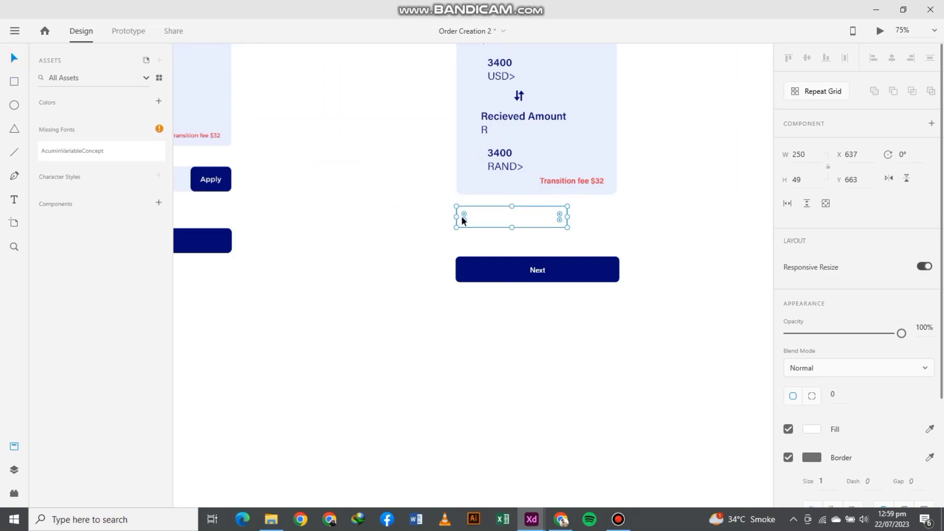
pyautogui.click(401, 225)
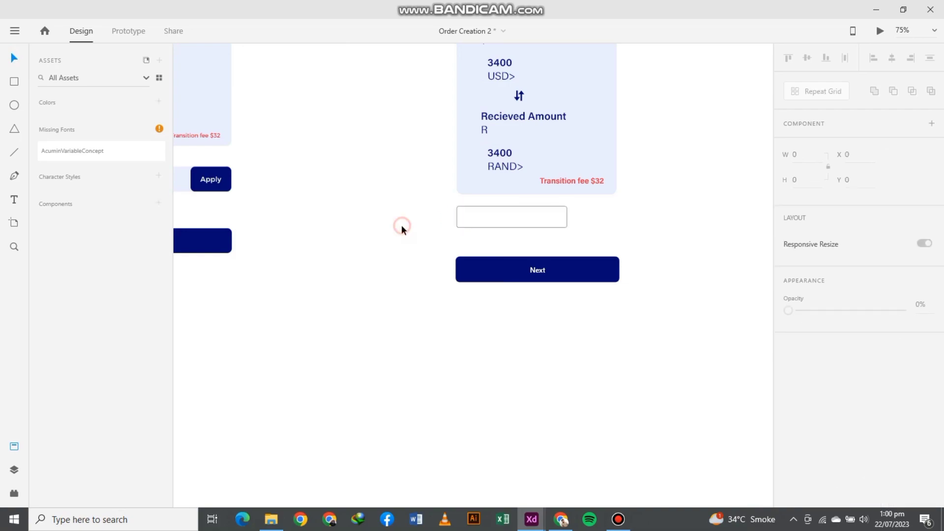
# - Move the rounded rectangle down to about X 635, Y 688, leaving room for a label above it
pyautogui.moveTo(350, 256); pyautogui.dragTo(463, 211)
pyautogui.click(624, 181)
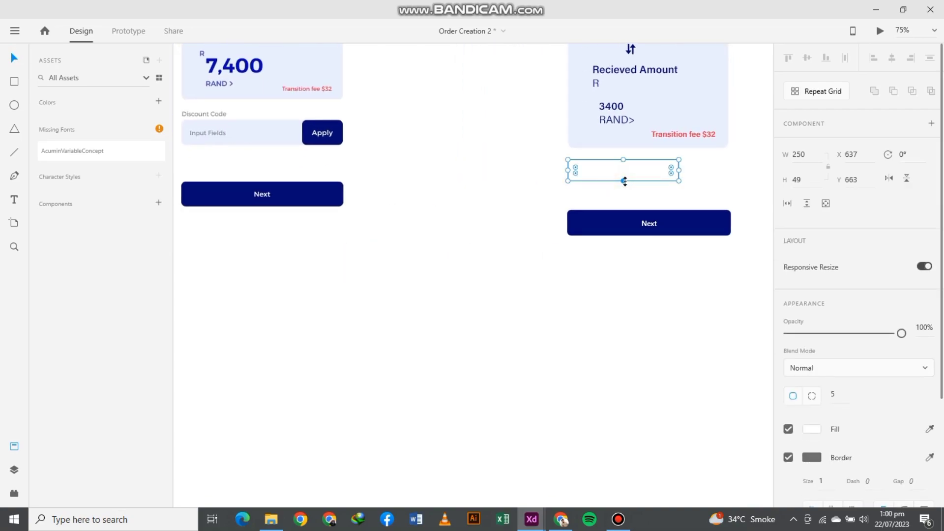
pyautogui.moveTo(616, 169); pyautogui.dragTo(614, 181)
pyautogui.click(556, 197)
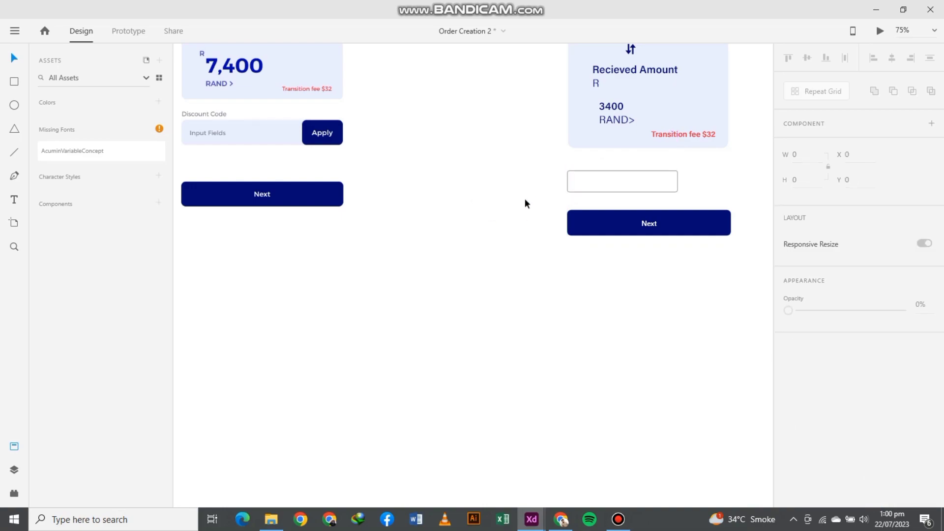
# - Copy the Transition fee label to just above the rounded rectangle and change its text to Discount Code
pyautogui.click(664, 133)
pyautogui.moveTo(665, 133); pyautogui.dragTo(581, 160)
pyautogui.doubleClick(580, 162)
pyautogui.write('Discount Code')
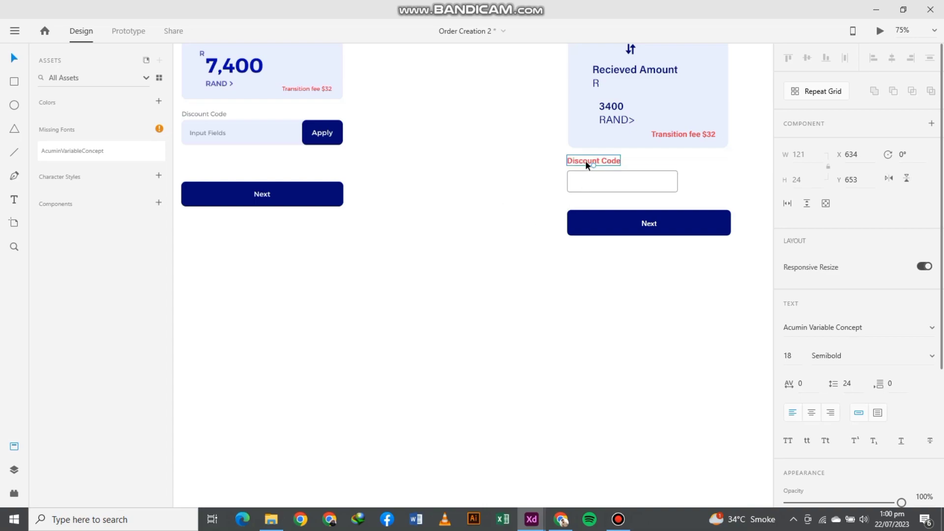
# - Copy the Discount Code label into the rounded rectangle, bring it to the front and nudge it toward the left edge
pyautogui.moveTo(585, 160); pyautogui.dragTo(594, 185)
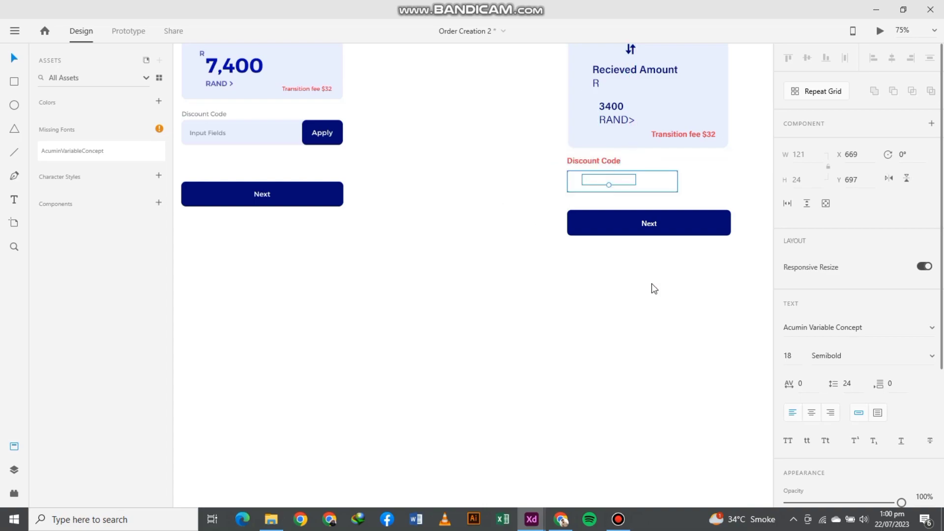
pyautogui.rightClick(651, 283)
pyautogui.moveTo(662, 315)
pyautogui.click(799, 312)
pyautogui.press('Left')
pyautogui.press('Left')
pyautogui.press('Left')
pyautogui.press('Left')
pyautogui.press('Left')
pyautogui.press('Left')
pyautogui.press('Left')
pyautogui.press('Left')
pyautogui.press('Left')
pyautogui.press('Left')
pyautogui.press('Left')
pyautogui.press('Left')
pyautogui.press('Left')
pyautogui.press('Left')
pyautogui.press('Left')
pyautogui.press('Left')
pyautogui.press('Left')
# - Change the text inside the rounded rectangle to Input Fields
pyautogui.doubleClick(609, 184)
pyautogui.write('Input Fields')
pyautogui.click(507, 201)
# - Fill the Discount Code label with the grey sampled from the reference screen's Discount Code text
pyautogui.click(593, 160)
pyautogui.scroll(-4, 937, 417)
pyautogui.click(929, 373)
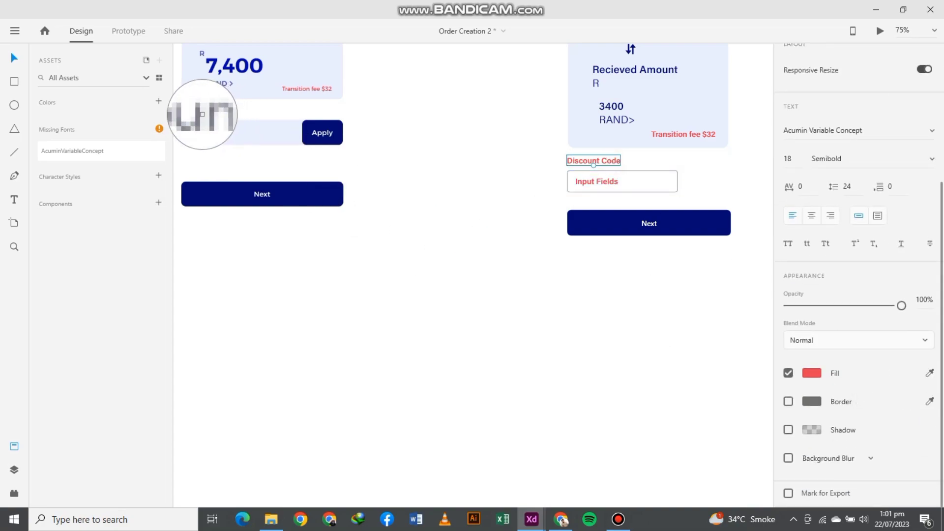
pyautogui.click(203, 114)
# - Fill the Input Fields text with a grey sampled from the new Discount Code label
pyautogui.click(593, 182)
pyautogui.click(929, 373)
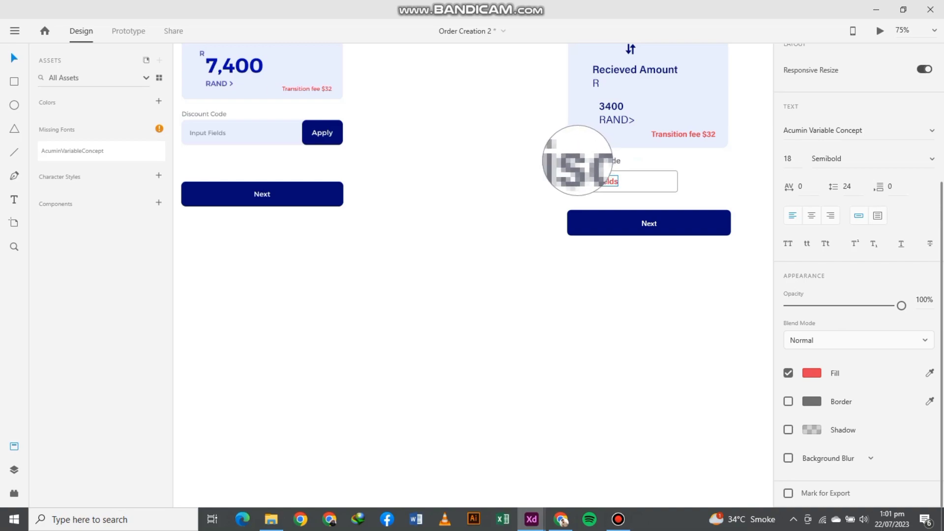
pyautogui.click(577, 169)
pyautogui.click(529, 185)
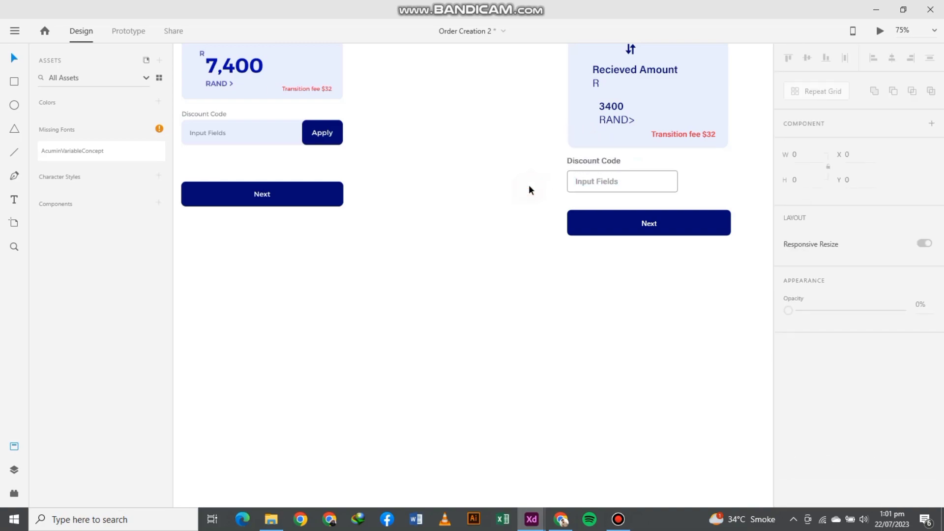
# - Remove the input rectangle's border and fill it with the light blue sampled from the reference input field
pyautogui.click(659, 188)
pyautogui.click(788, 457)
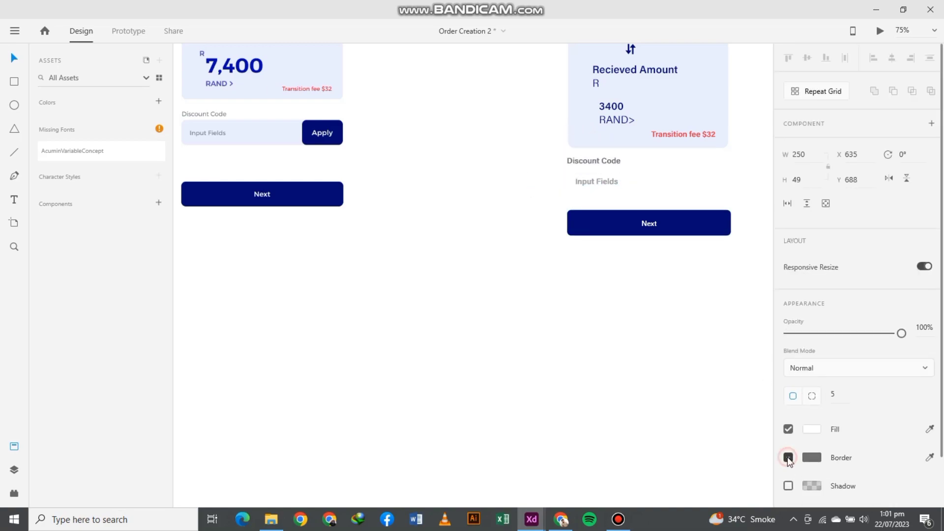
pyautogui.click(929, 428)
pyautogui.click(266, 137)
pyautogui.click(454, 255)
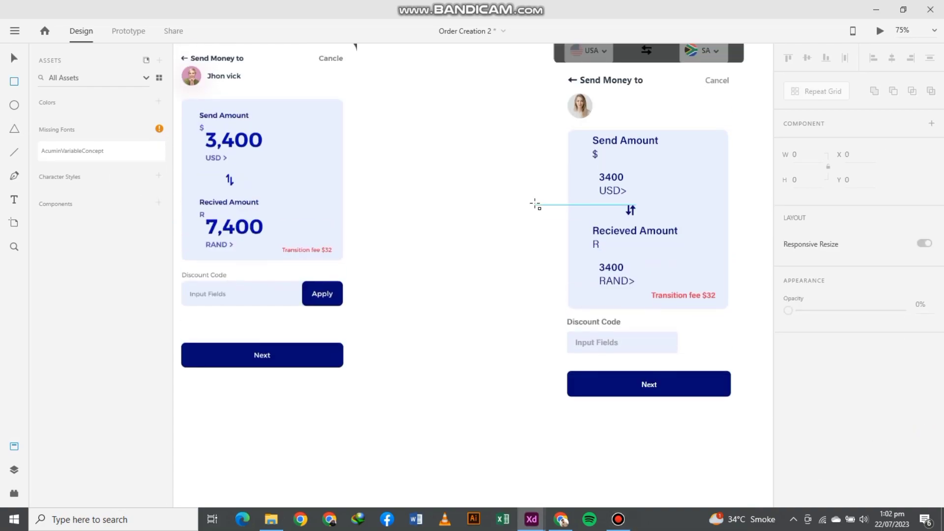
# - Draw a rectangle about 92 by 54 in the empty area between the two screens for the Apply button
pyautogui.scroll(2, 537, 205)
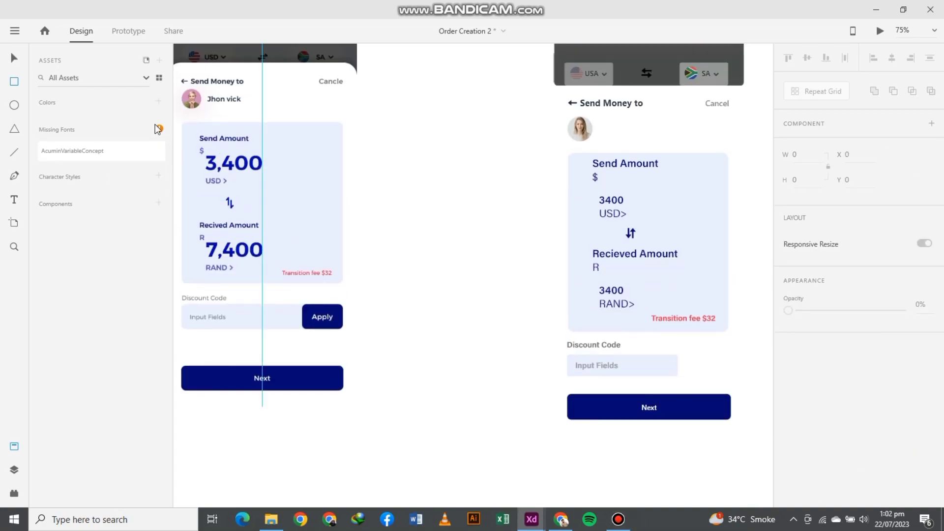
pyautogui.click(15, 59)
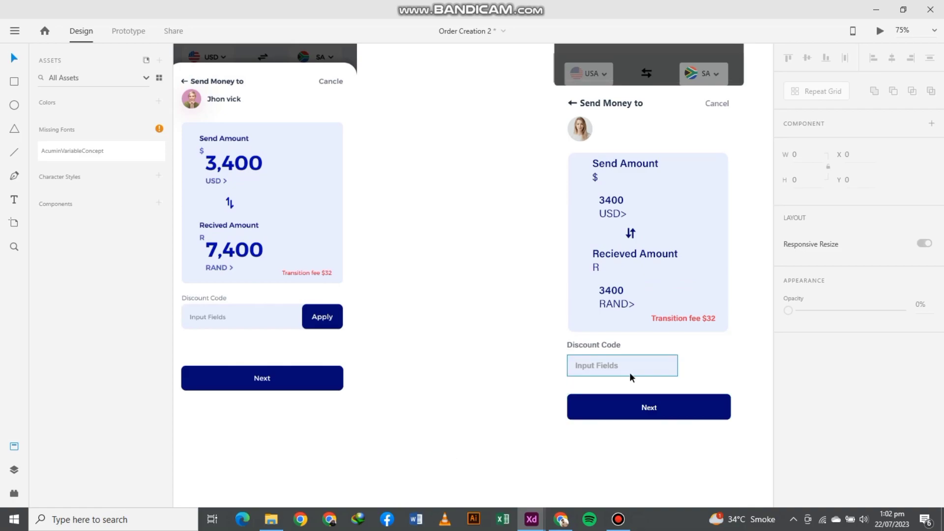
pyautogui.click(15, 82)
pyautogui.moveTo(437, 369)
pyautogui.mouseDown()
pyautogui.moveTo(460, 394)
pyautogui.moveTo(486, 393)
pyautogui.moveTo(478, 393)
pyautogui.mouseUp()
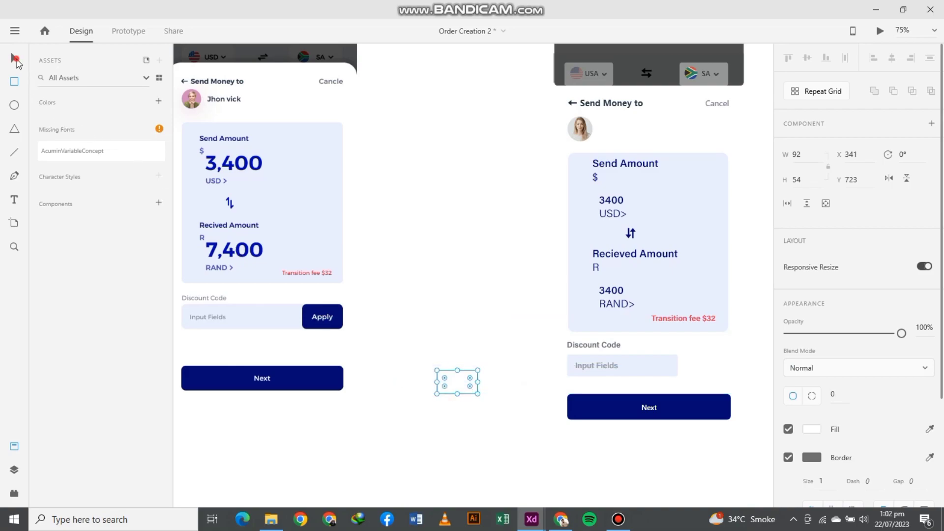
# - Round the new rectangle's corners to 7 and place it against the right end of the Input Fields box
pyautogui.moveTo(444, 380); pyautogui.dragTo(681, 373)
pyautogui.click(422, 354)
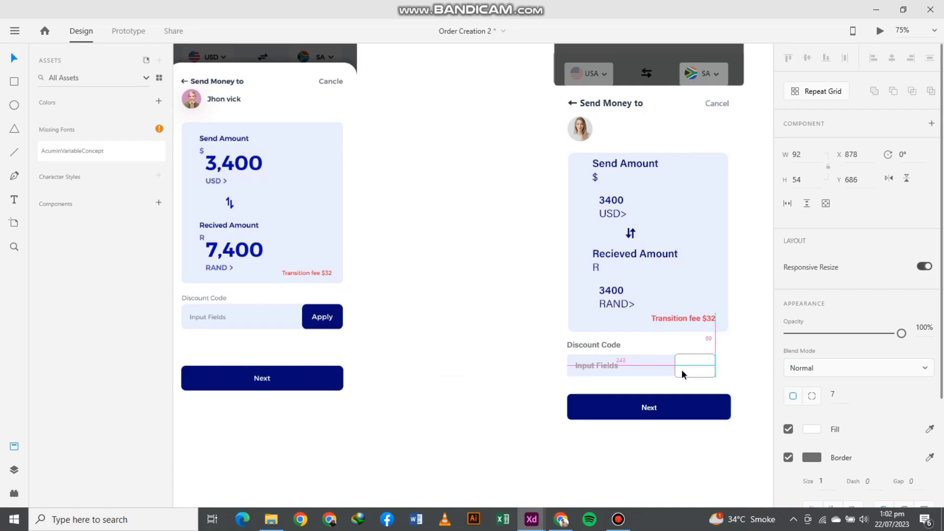
pyautogui.hotkey('ctrl', '=')
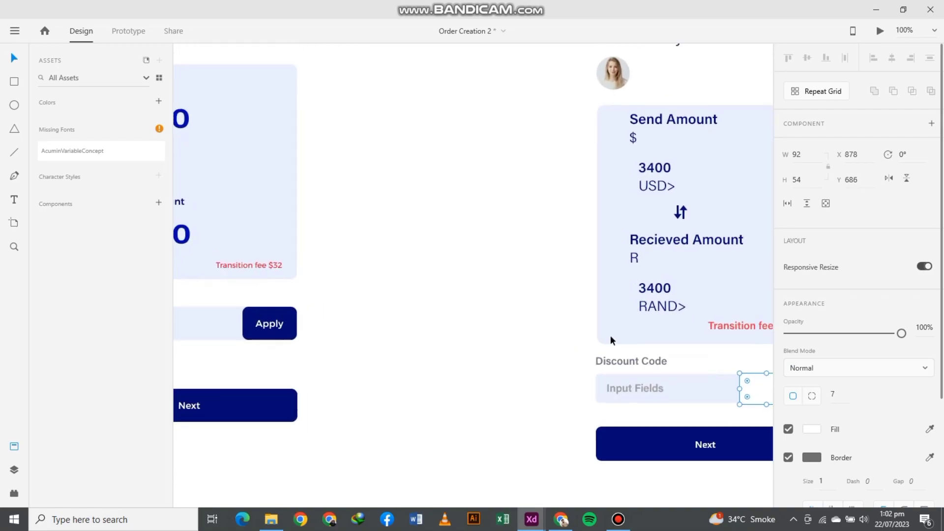
pyautogui.hscroll(5, 595, 336)
pyautogui.click(706, 336)
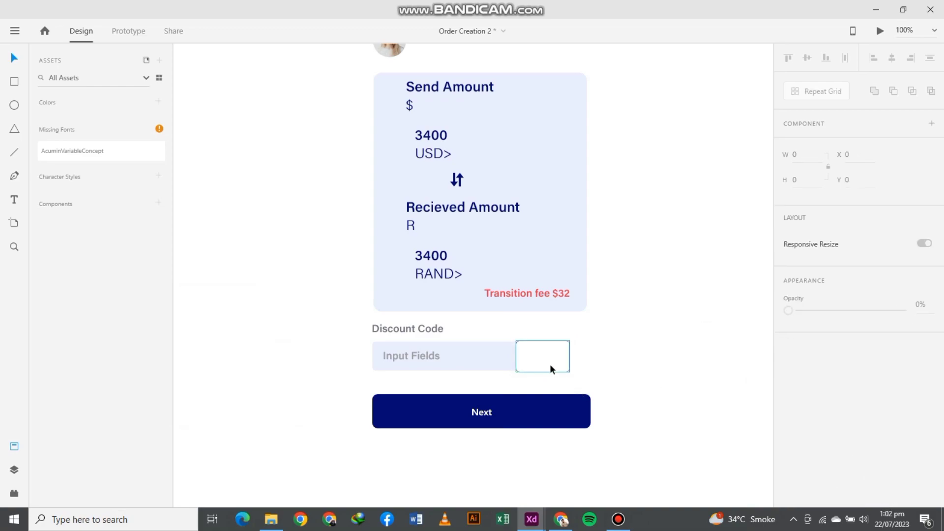
pyautogui.hotkey('ctrl', '=')
pyautogui.scroll(-2, 597, 382)
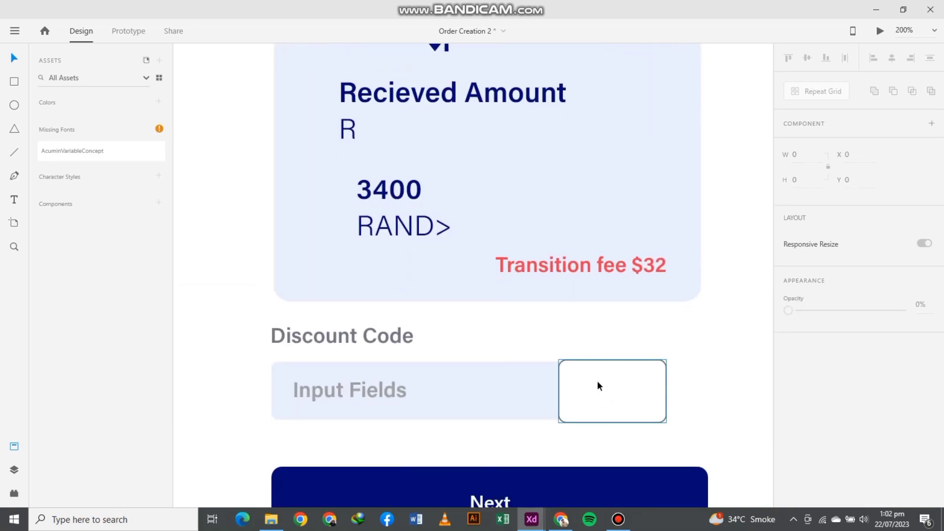